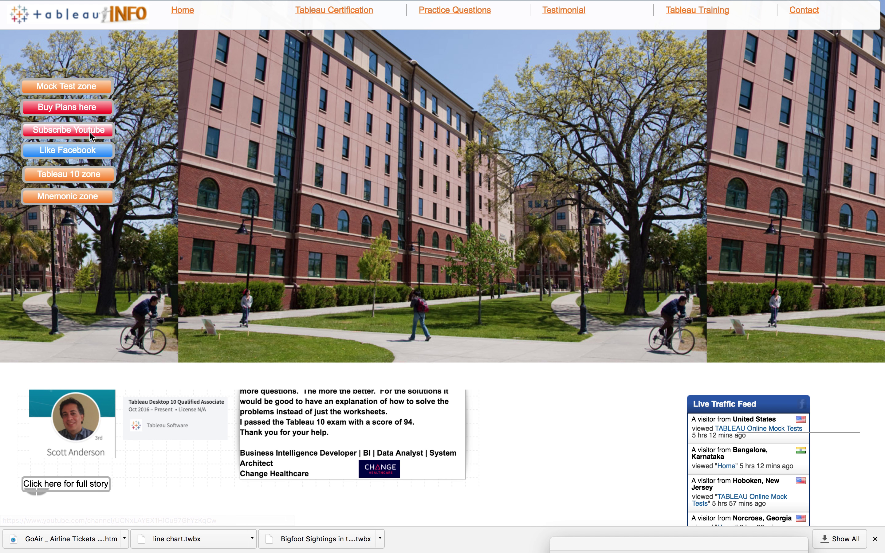
# - Switch to Safari with the TABLEAUINFO ACTIONS TUTORIAL dashboard on Tableau Public
pyautogui.press('super+Tab')
pyautogui.press('super+Tab')
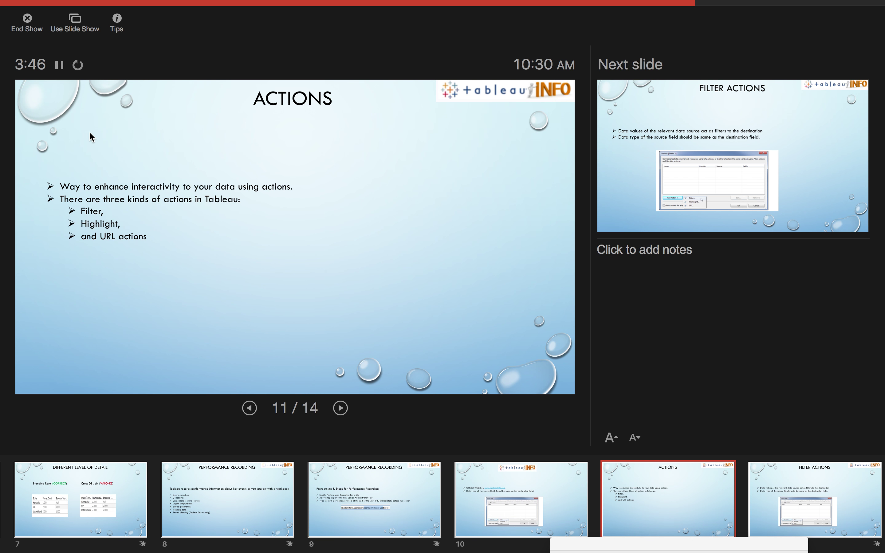
pyautogui.press('super+Tab')
pyautogui.press('super+Tab')
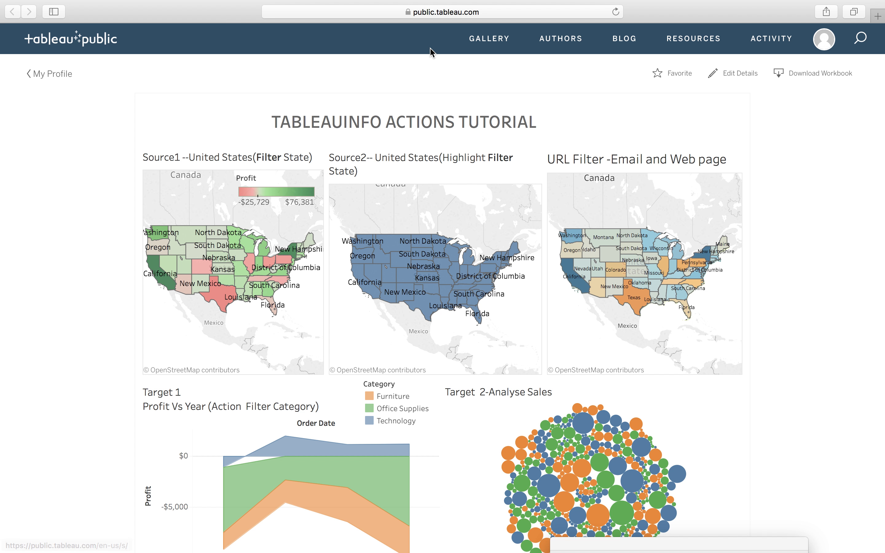
pyautogui.click(424, 14)
pyautogui.click(72, 130)
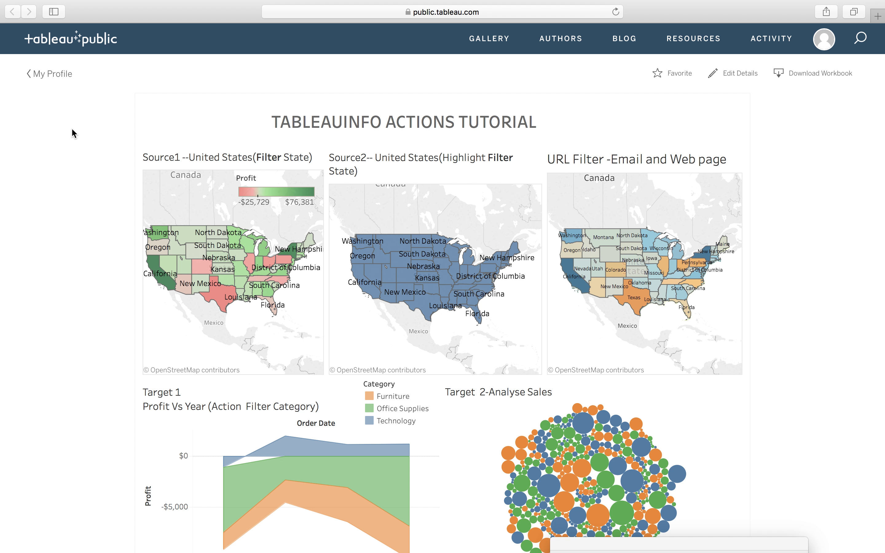
# - Review the Actions_Part2 page's workbook details and download the workbook from Tableau Public
pyautogui.scroll(-10, 83, 223)
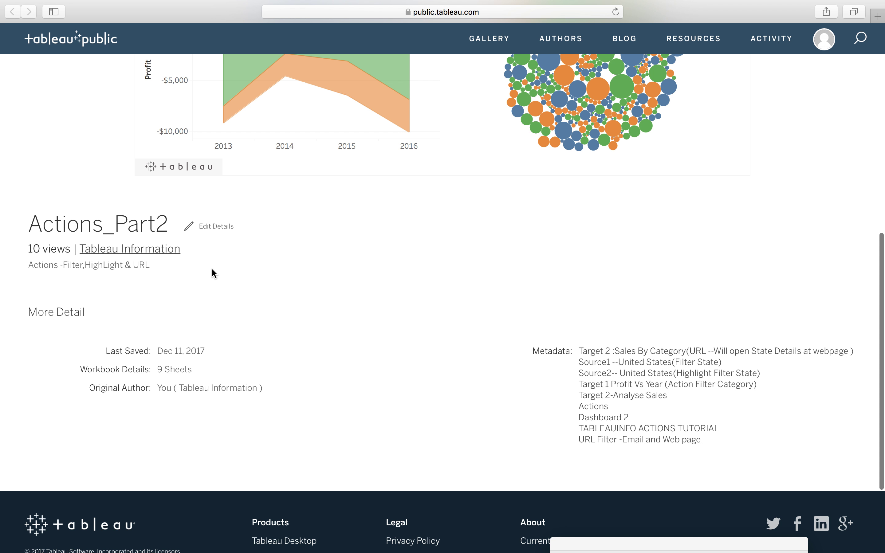
pyautogui.scroll(-2, 214, 274)
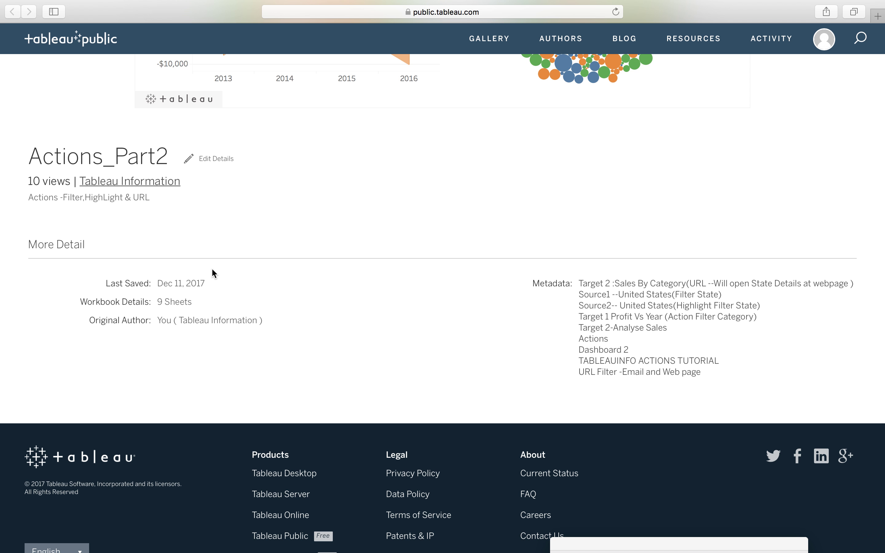
pyautogui.scroll(-1, 213, 274)
pyautogui.scroll(5, 213, 273)
pyautogui.scroll(11, 214, 304)
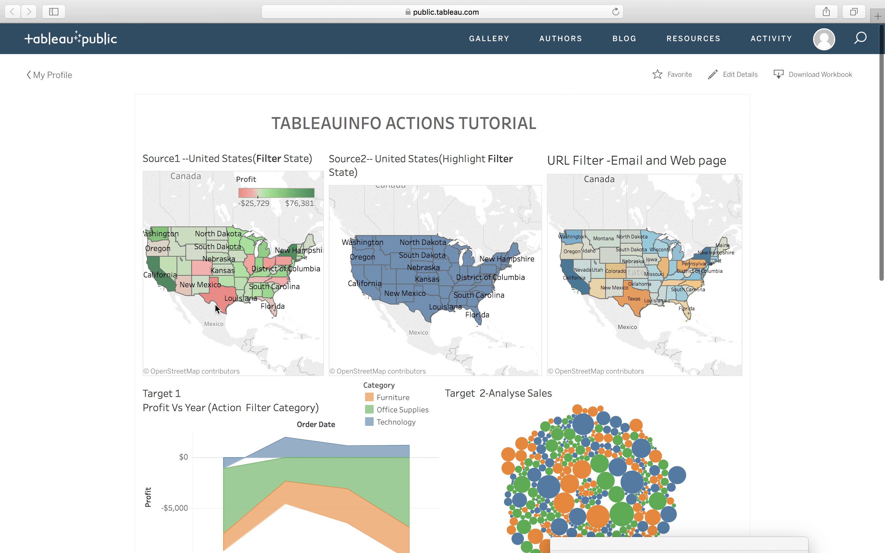
pyautogui.scroll(5, 214, 303)
pyautogui.scroll(-2, 214, 304)
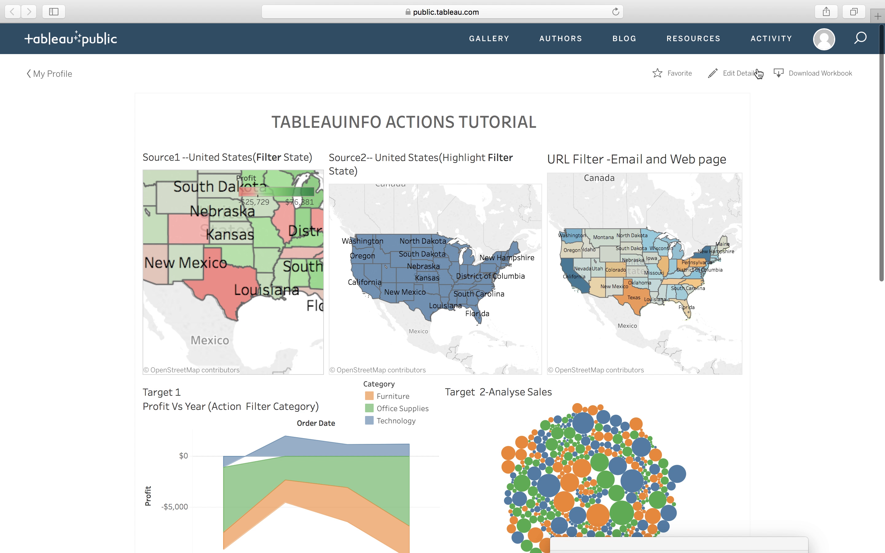
pyautogui.click(801, 78)
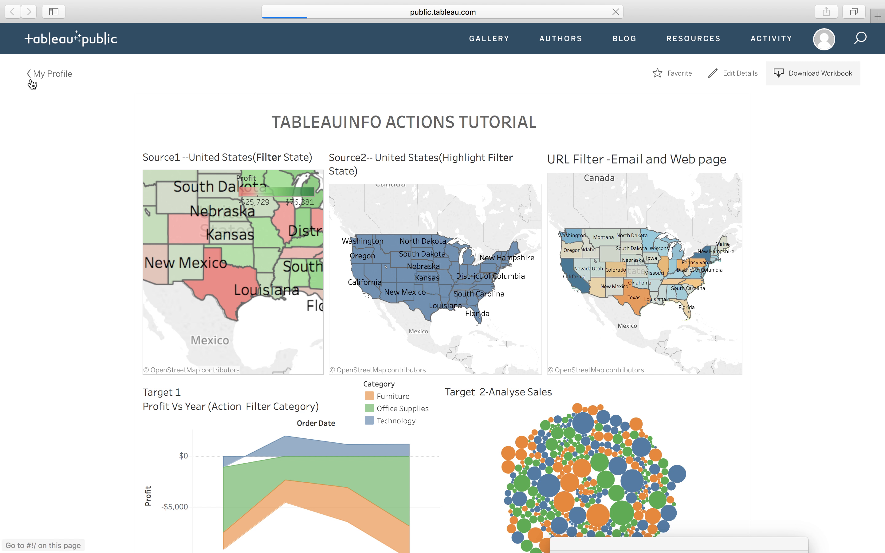
# - Reset the zoom of the Source1 map and consult the Actions slide in PowerPoint before returning to the Safari dashboard
pyautogui.moveTo(147, 205)
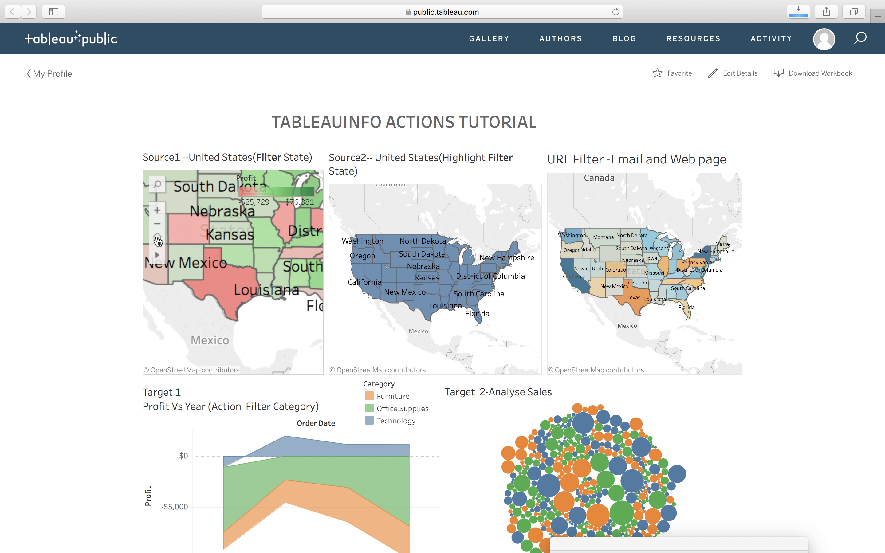
pyautogui.press('super+Tab')
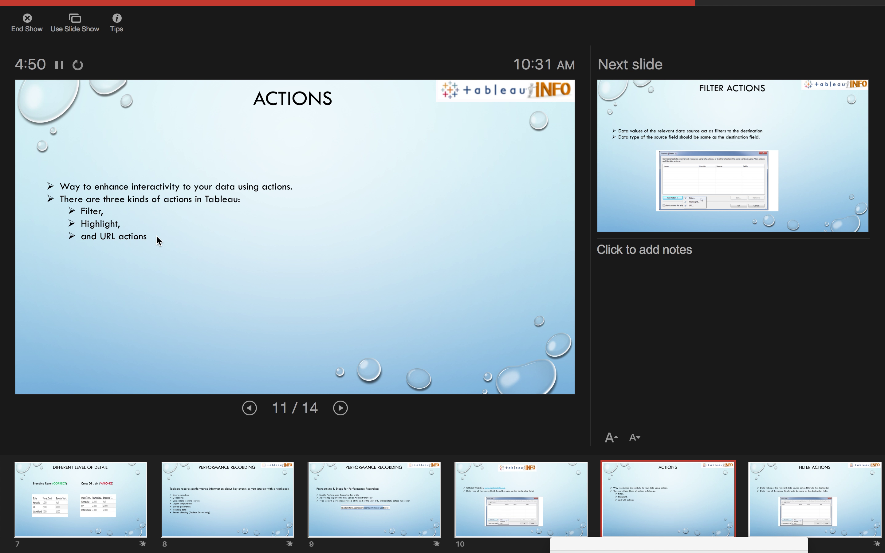
pyautogui.press('super+Tab')
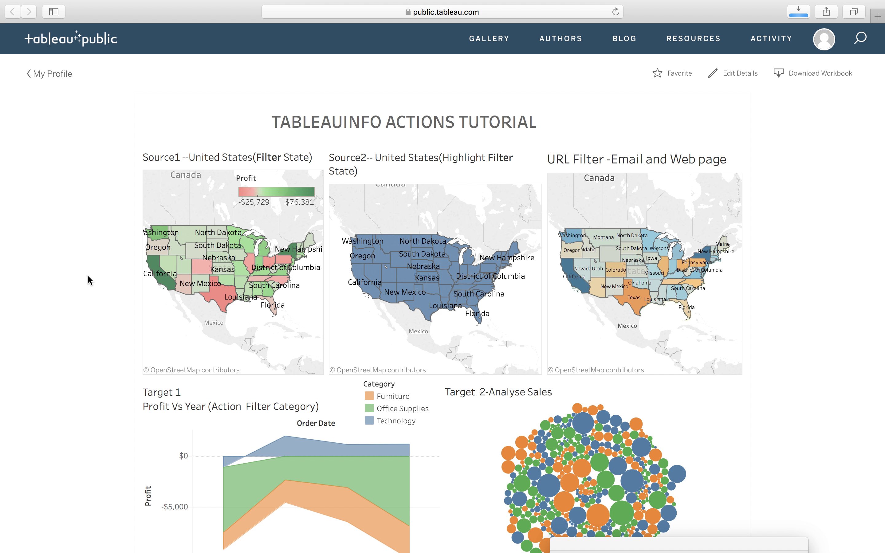
# - Select Texas on the Source1 map to filter the Profit Vs Year chart, and clear the selection
pyautogui.click(221, 296)
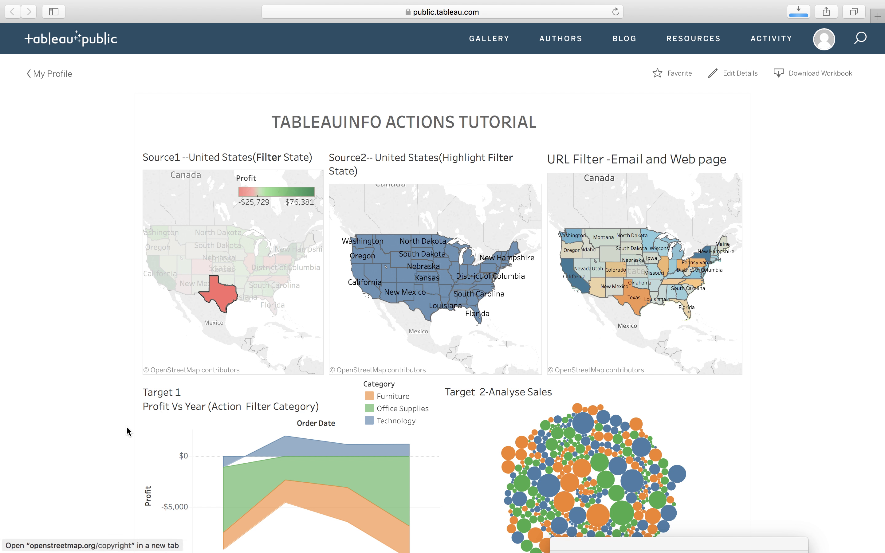
pyautogui.scroll(-2, 81, 450)
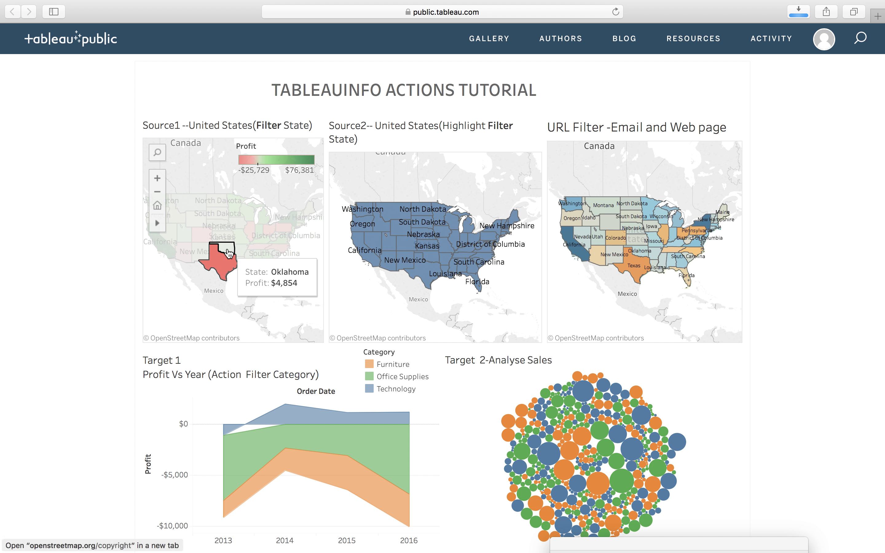
pyautogui.click(220, 260)
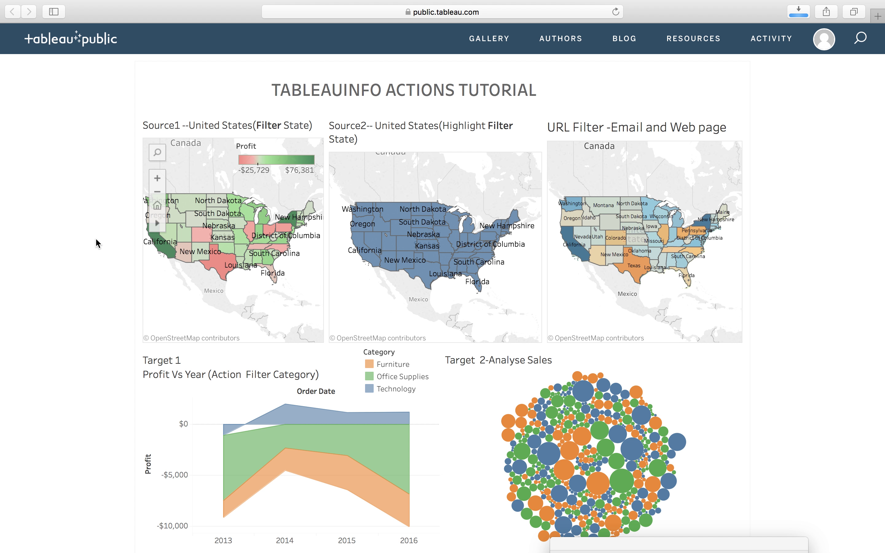
# - Filter the Profit Vs Year chart by selecting Illinois, Colorado and Texas in turn on the Source1 map
pyautogui.moveTo(221, 268)
pyautogui.moveTo(565, 386)
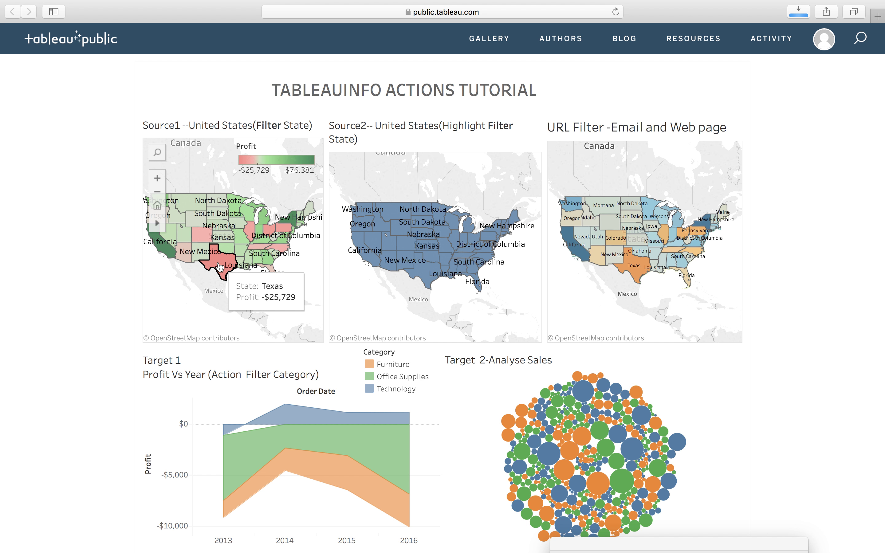
pyautogui.moveTo(281, 420)
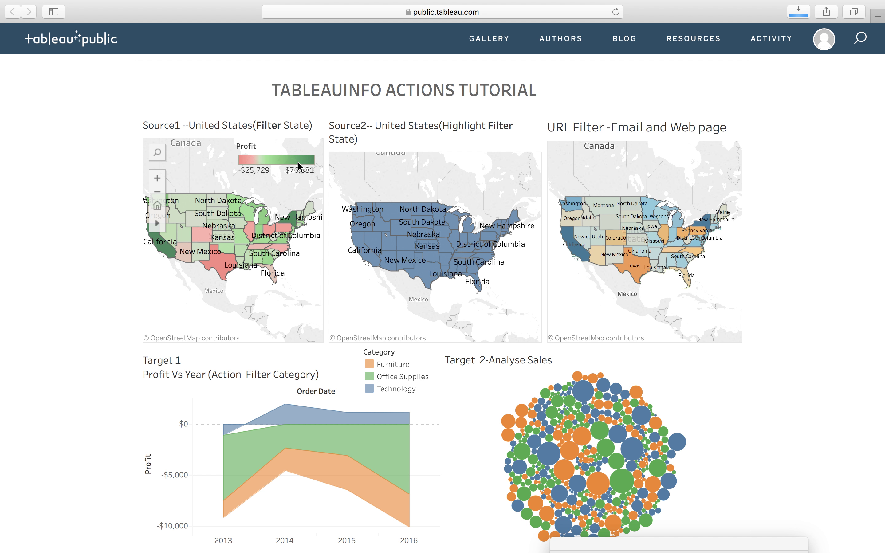
pyautogui.moveTo(218, 263)
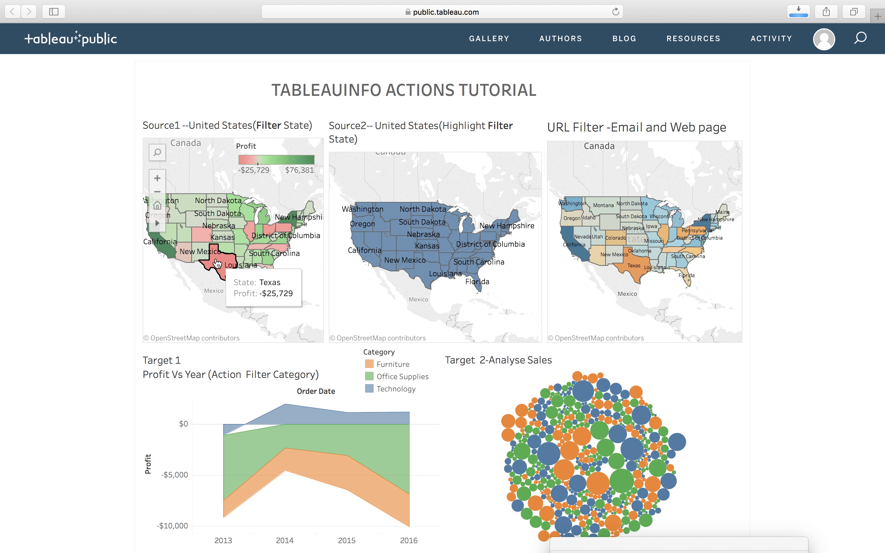
pyautogui.moveTo(201, 237)
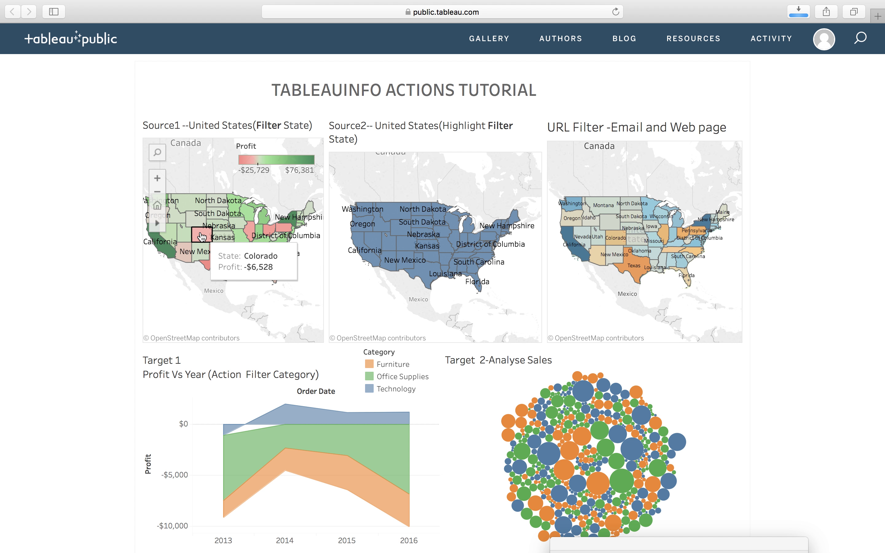
pyautogui.click(251, 234)
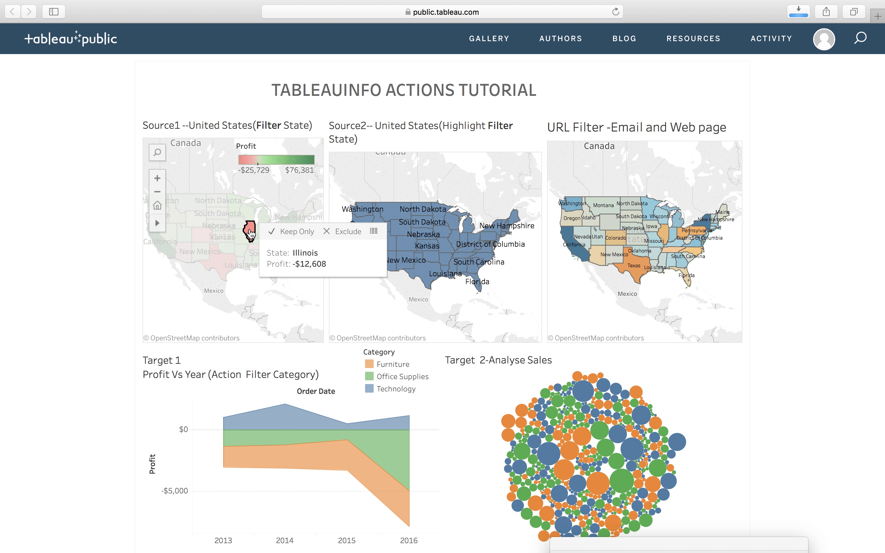
pyautogui.click(200, 242)
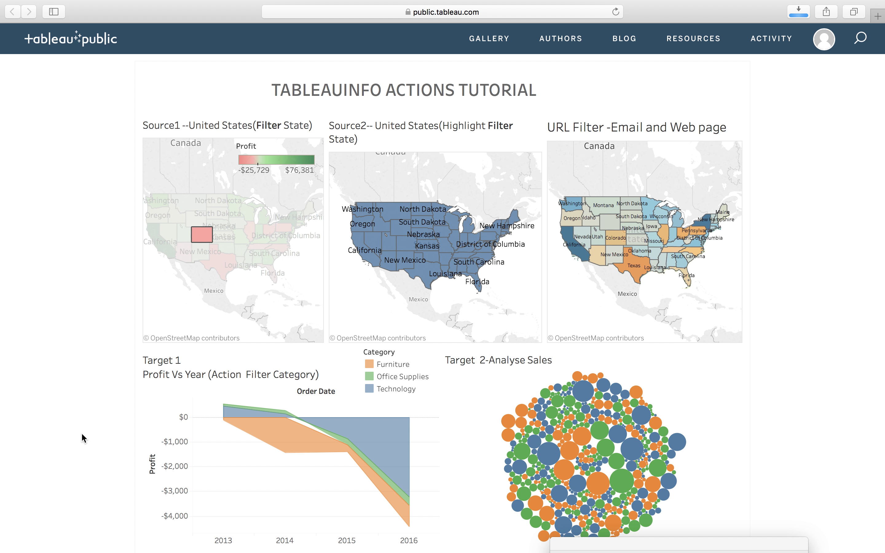
pyautogui.scroll(-2, 82, 434)
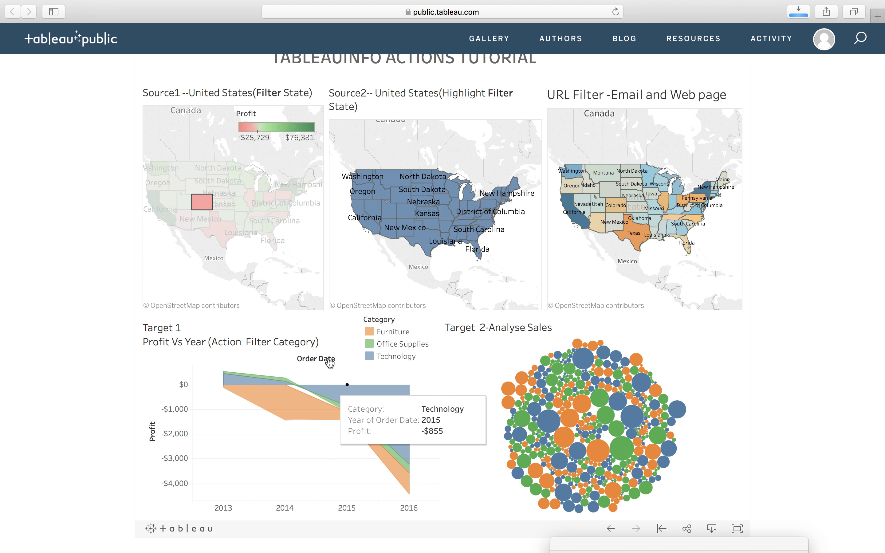
pyautogui.click(220, 240)
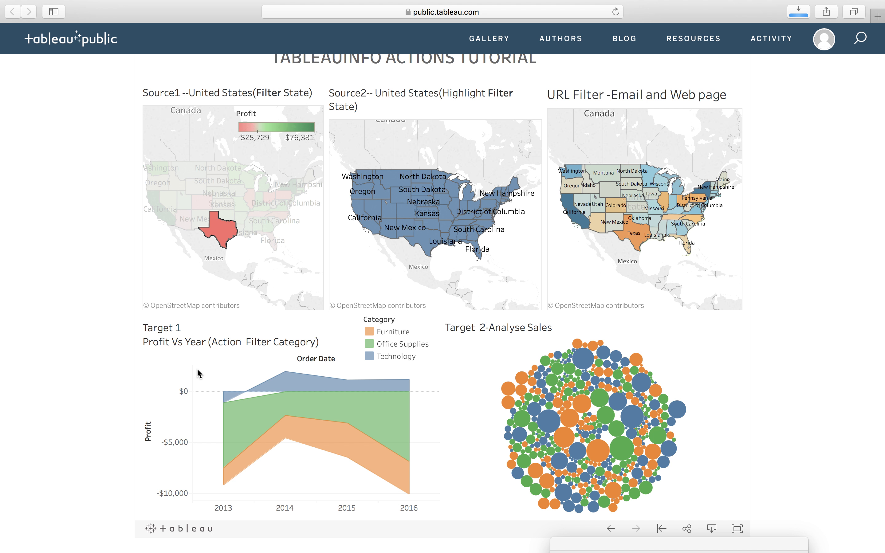
pyautogui.scroll(2, 96, 352)
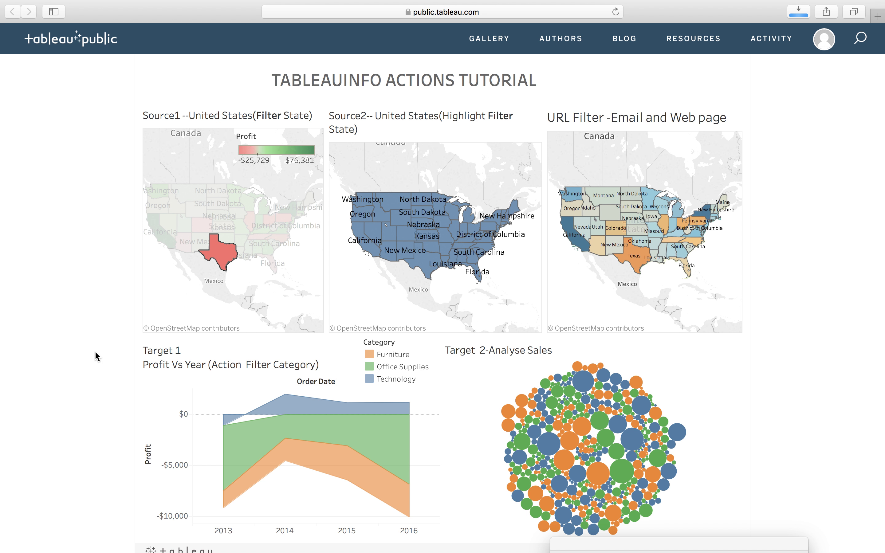
# - Switch to Tableau Desktop with the Actions_Part2 workbook and locate the Source1 filter map on the dashboard
pyautogui.press('super+Tab')
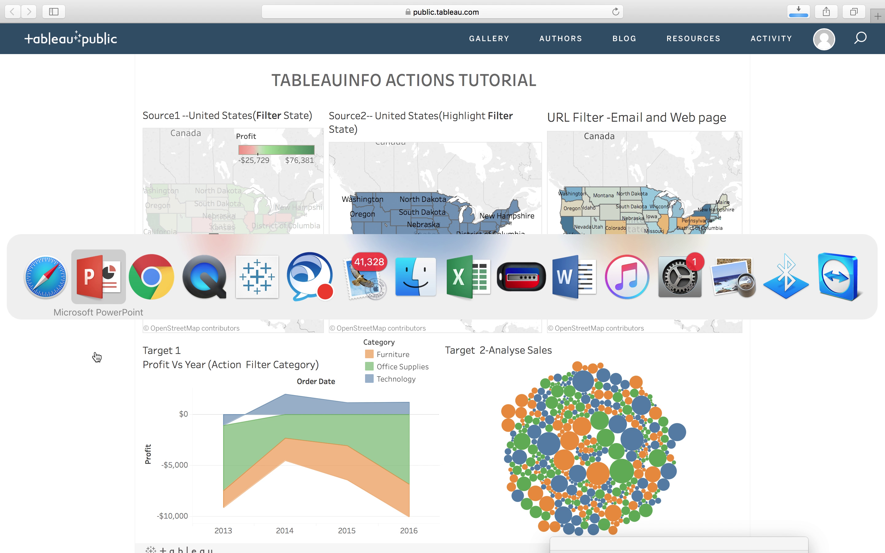
pyautogui.press('super+Tab')
pyautogui.press('super+Tab')
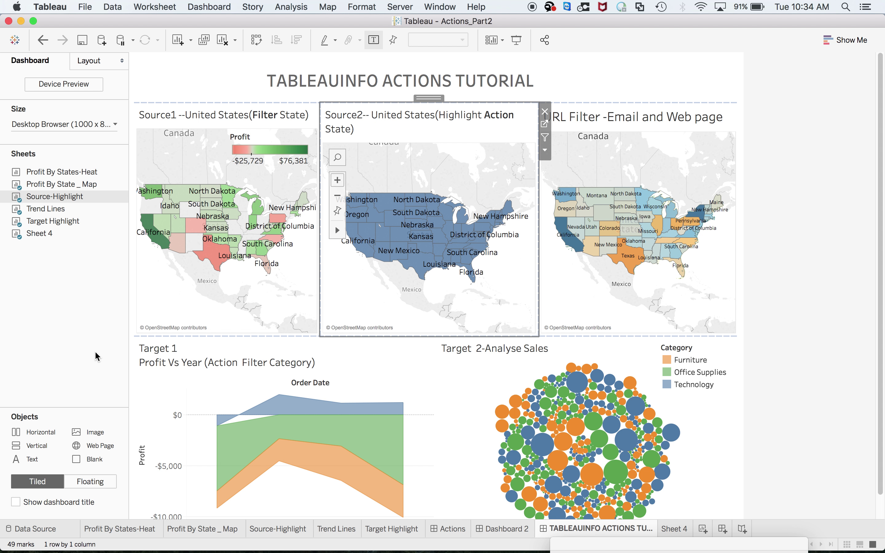
pyautogui.click(302, 111)
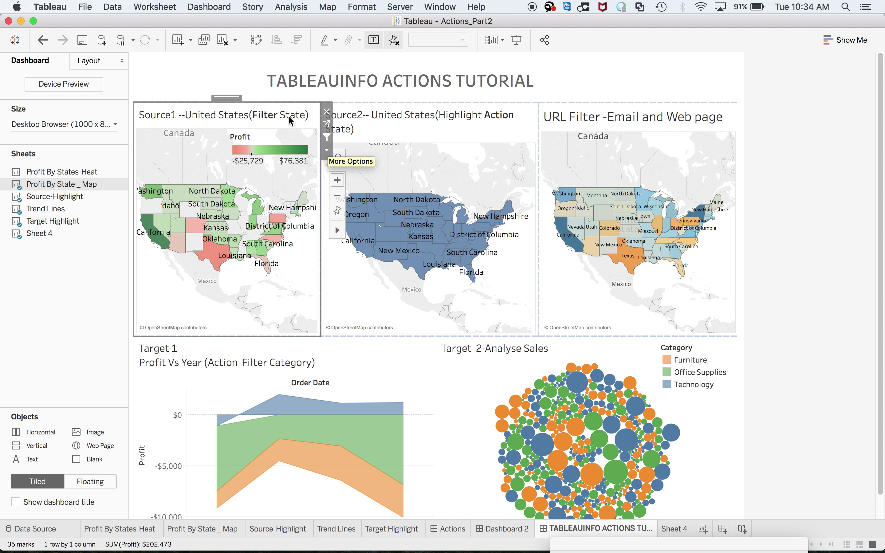
pyautogui.click(817, 171)
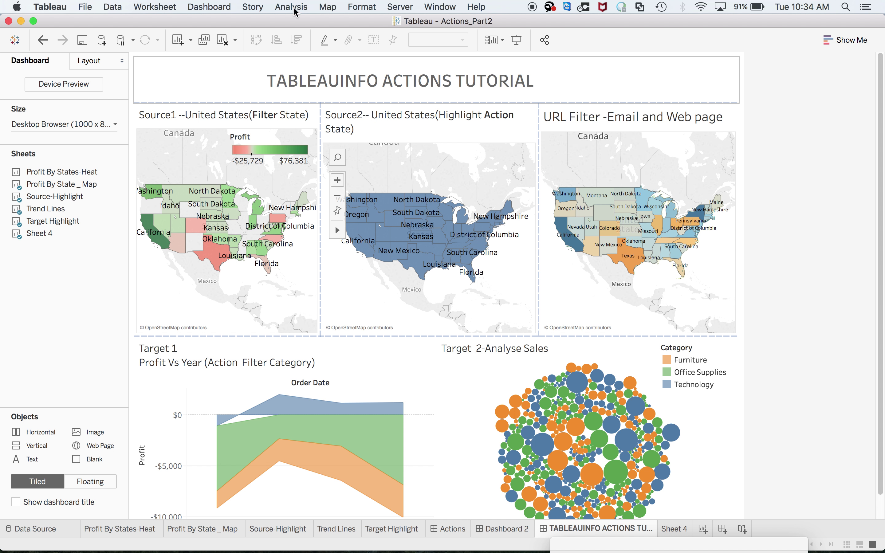
# - Remove the Filter2 action from the dashboard's actions
pyautogui.click(221, 8)
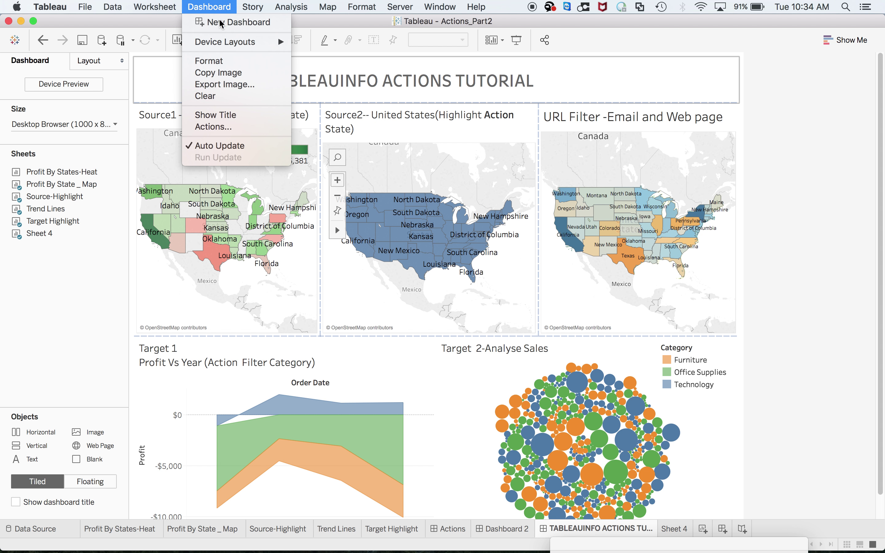
pyautogui.click(219, 126)
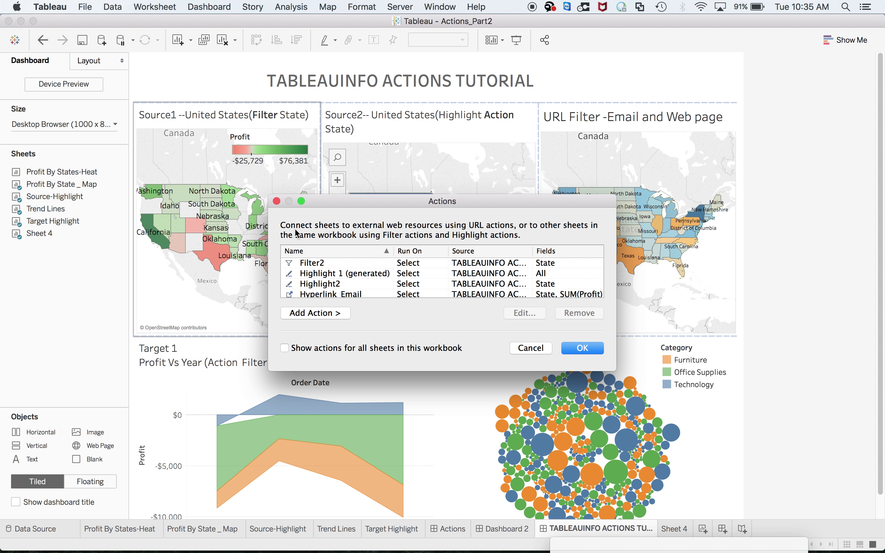
pyautogui.click(321, 265)
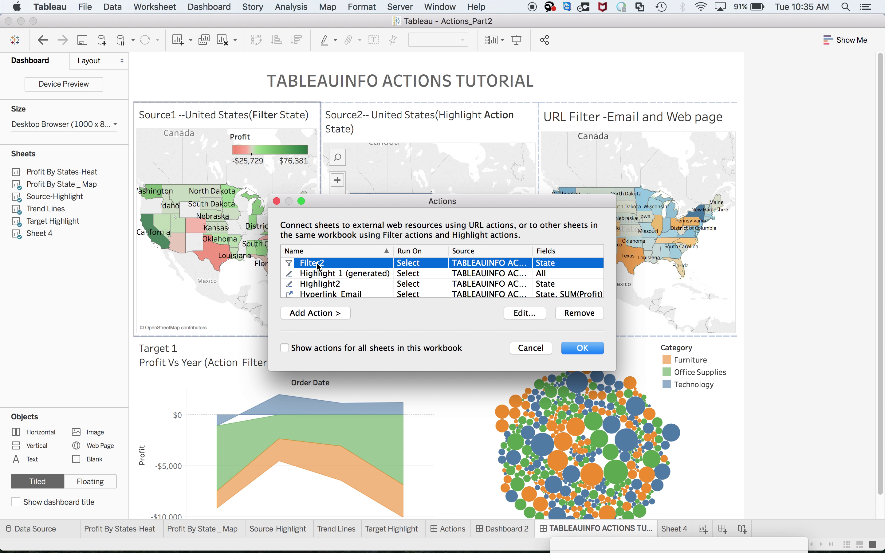
pyautogui.click(579, 313)
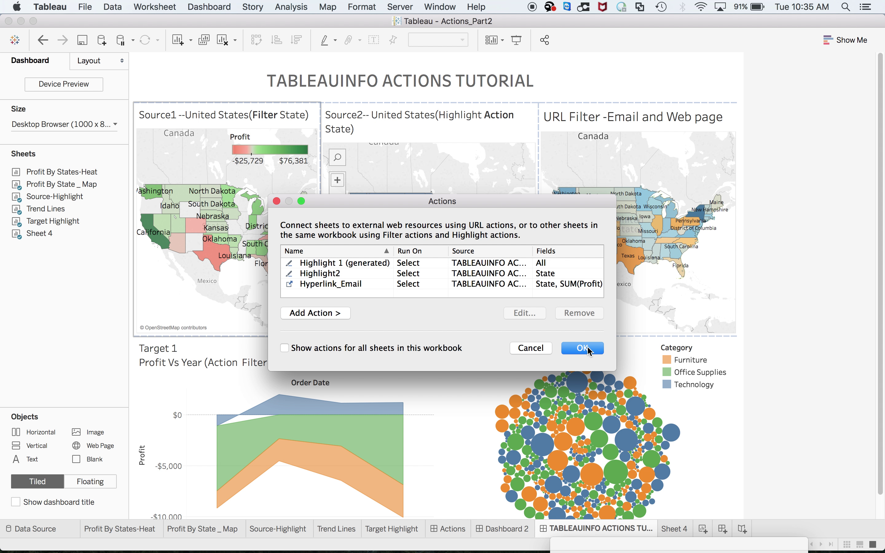
pyautogui.click(583, 348)
# - Test the Source1 map without its filter action by selecting Texas, and clear the selection
pyautogui.click(216, 254)
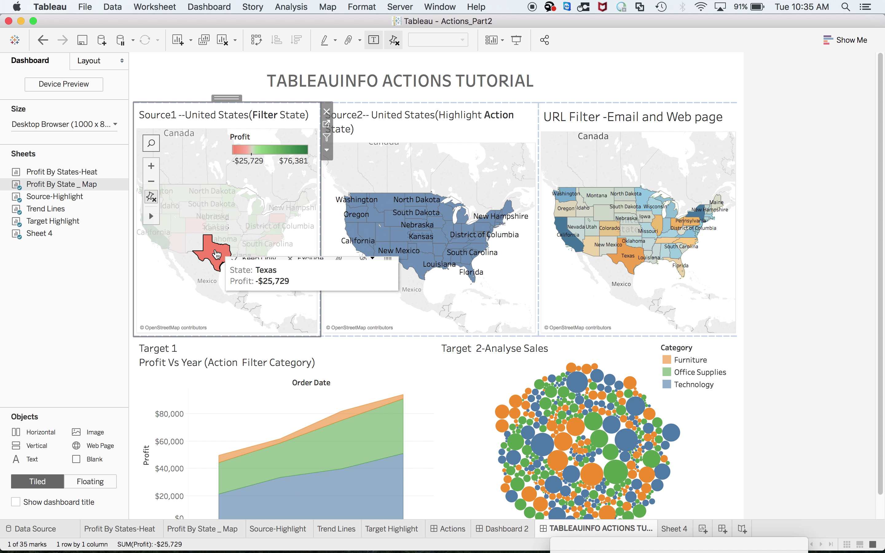
pyautogui.click(178, 249)
pyautogui.click(178, 249)
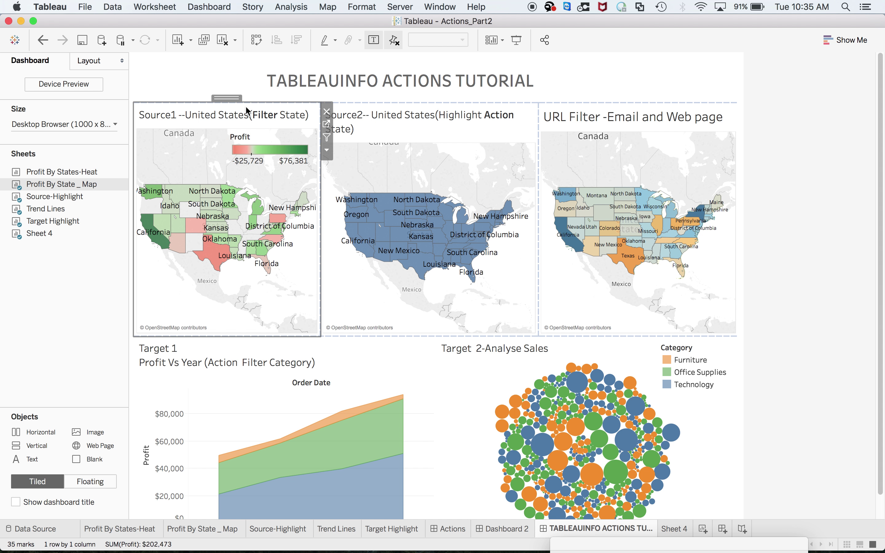
# - Add a filter action to the dashboard with only Profit By State _ Map as its source sheet
pyautogui.click(218, 6)
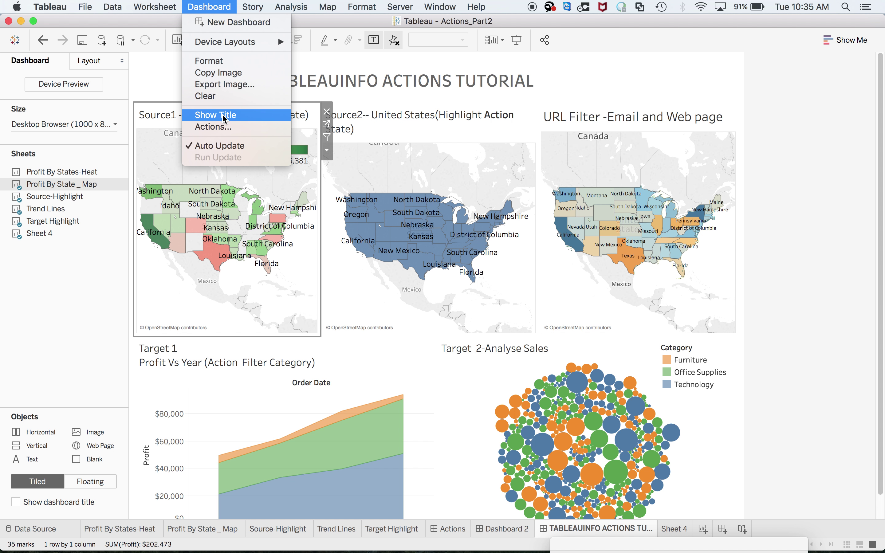
pyautogui.click(224, 129)
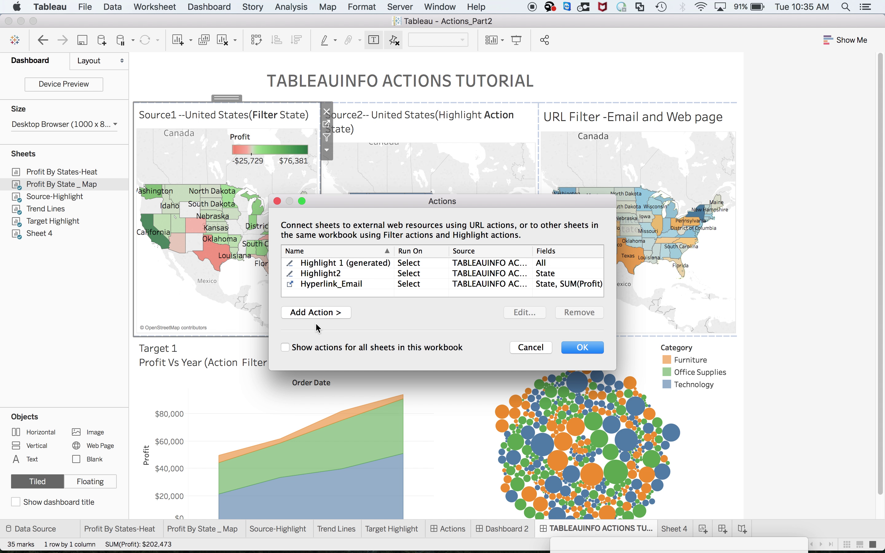
pyautogui.click(319, 313)
pyautogui.click(384, 312)
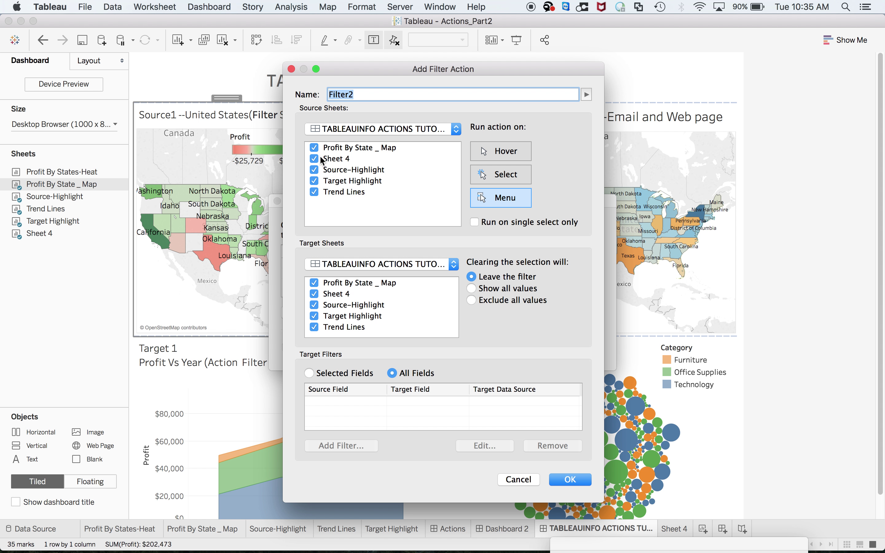
pyautogui.click(315, 159)
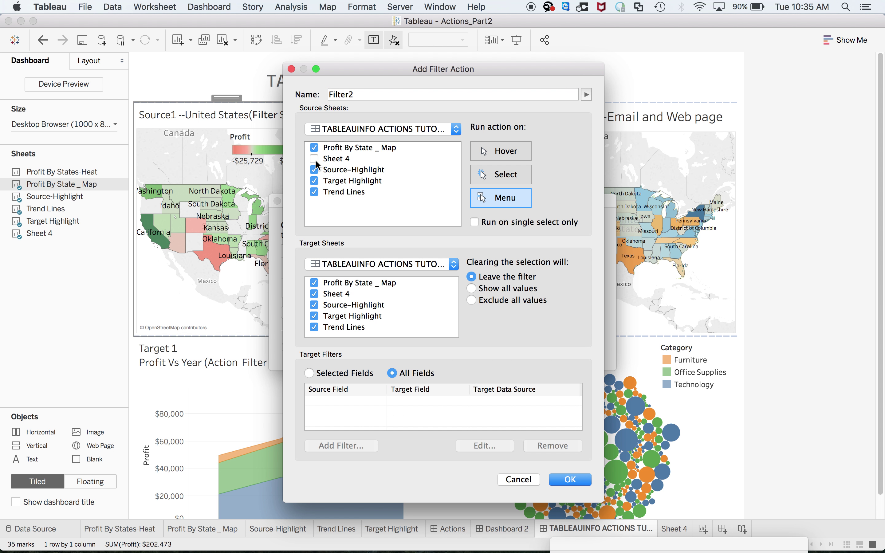
pyautogui.click(314, 147)
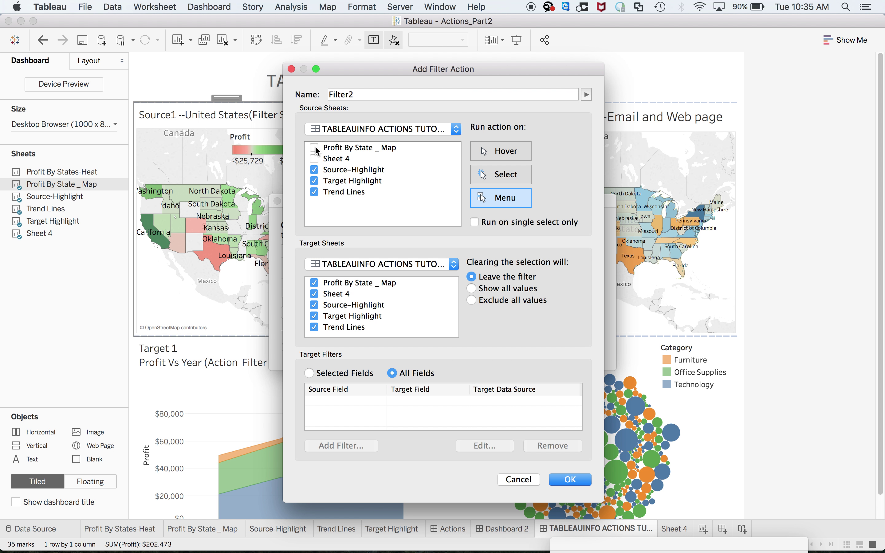
pyautogui.click(314, 170)
pyautogui.click(314, 181)
pyautogui.click(315, 192)
pyautogui.click(314, 148)
# - Limit the new filter action's target sheets to Trend Lines and save the action
pyautogui.click(315, 284)
pyautogui.click(314, 295)
pyautogui.click(315, 306)
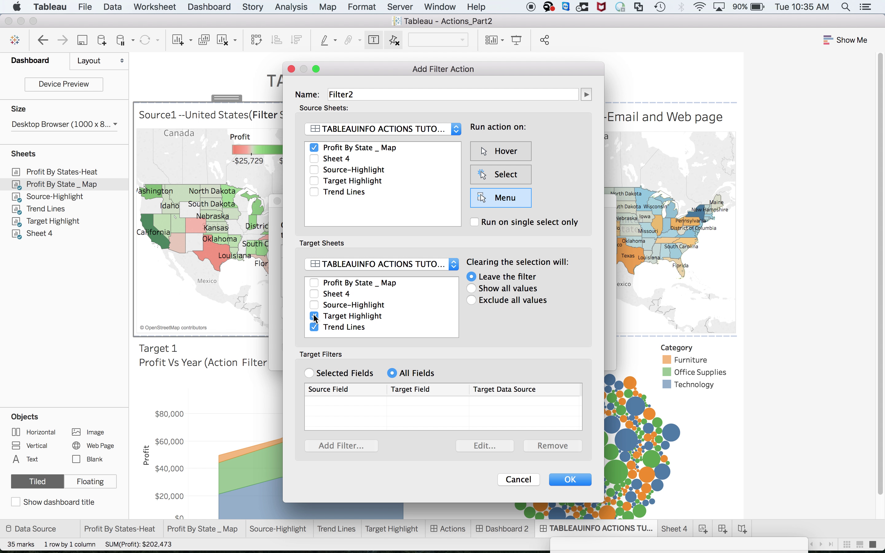
pyautogui.click(316, 316)
pyautogui.click(583, 486)
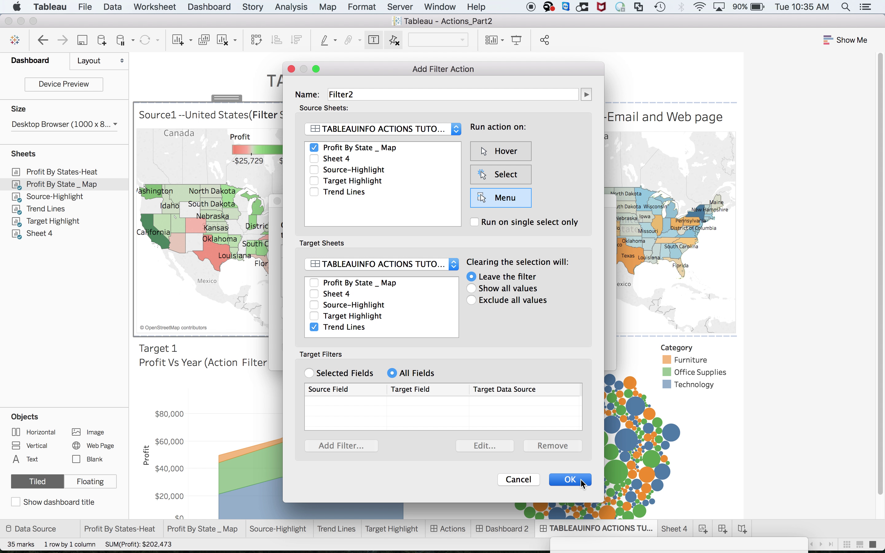
pyautogui.click(583, 348)
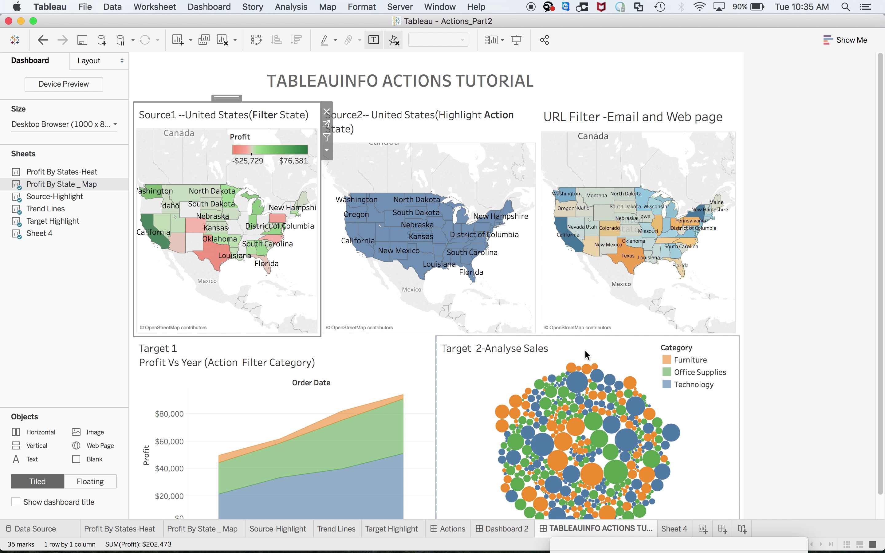
# - Test the new filter action by selecting South Dakota on the Source1 map, and clear the selection
pyautogui.click(357, 398)
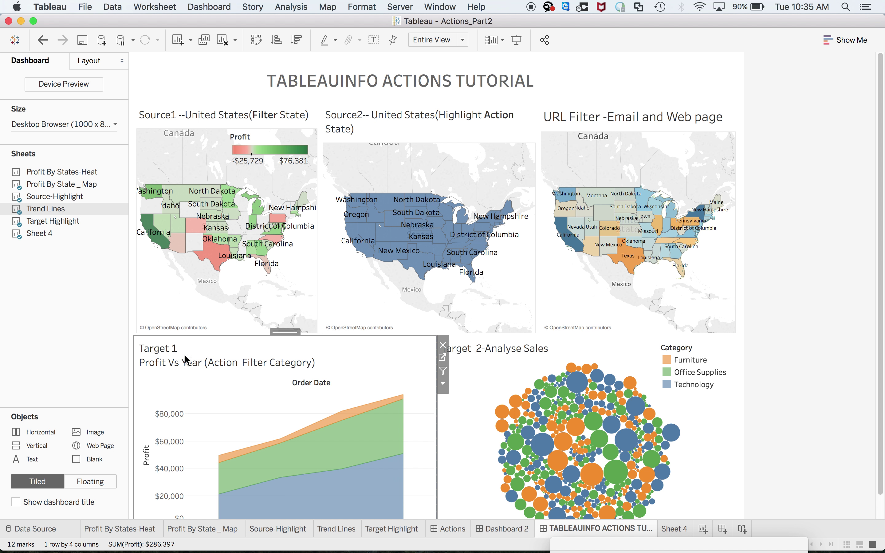
pyautogui.click(191, 212)
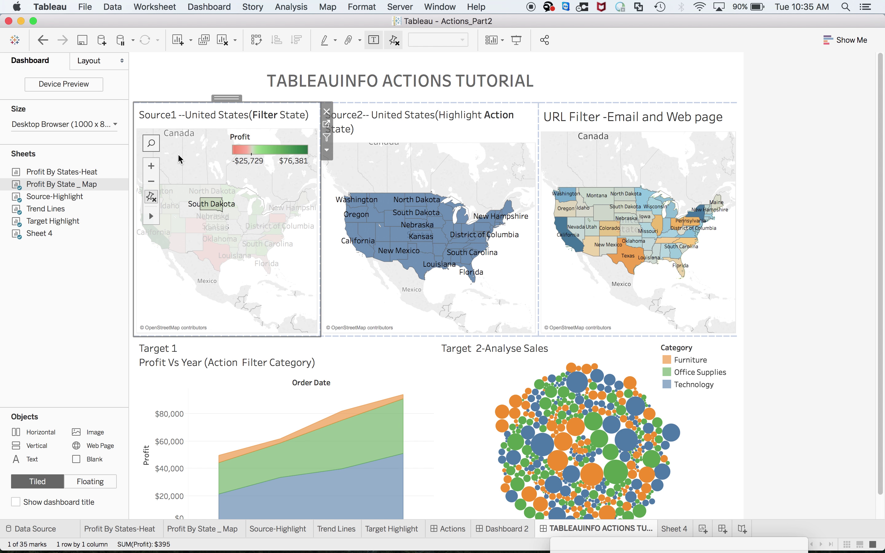
pyautogui.moveTo(41, 187)
pyautogui.click(161, 155)
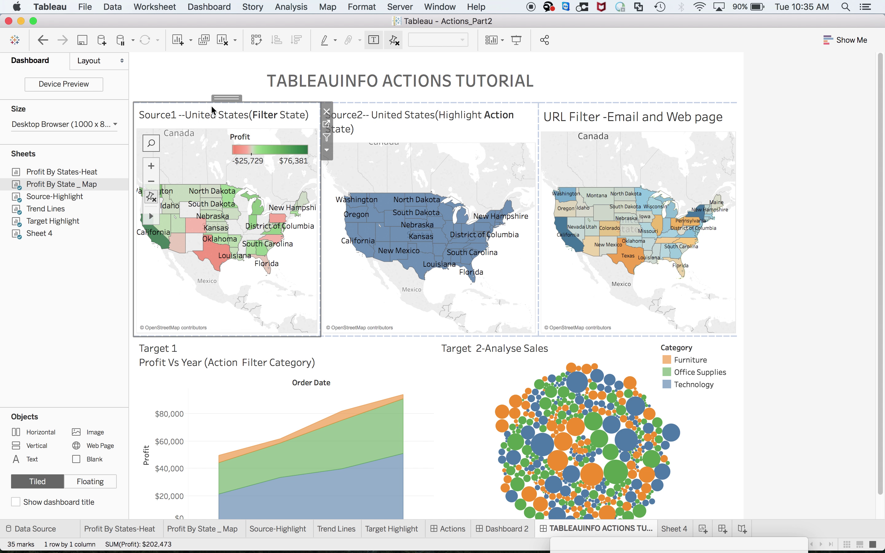
# - Edit the Filter2 action so its target filters use Selected Fields instead of All Fields
pyautogui.click(213, 7)
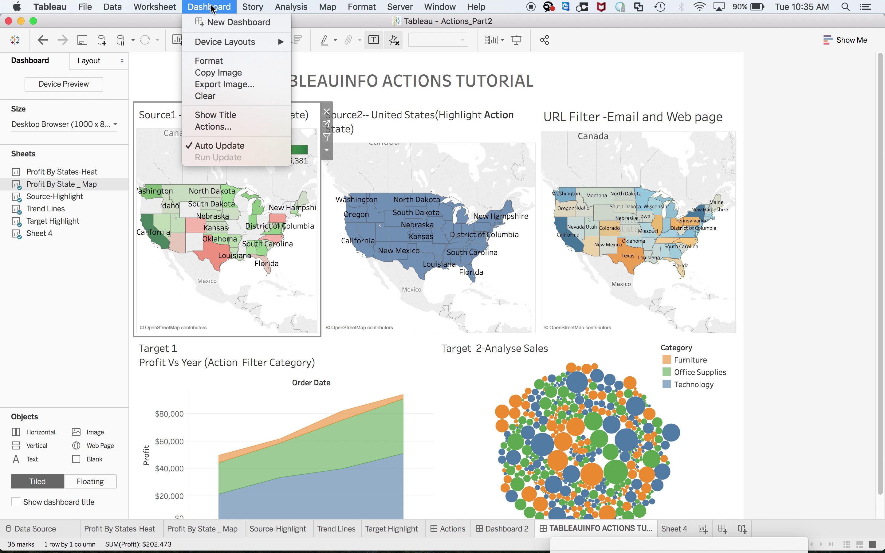
pyautogui.click(213, 126)
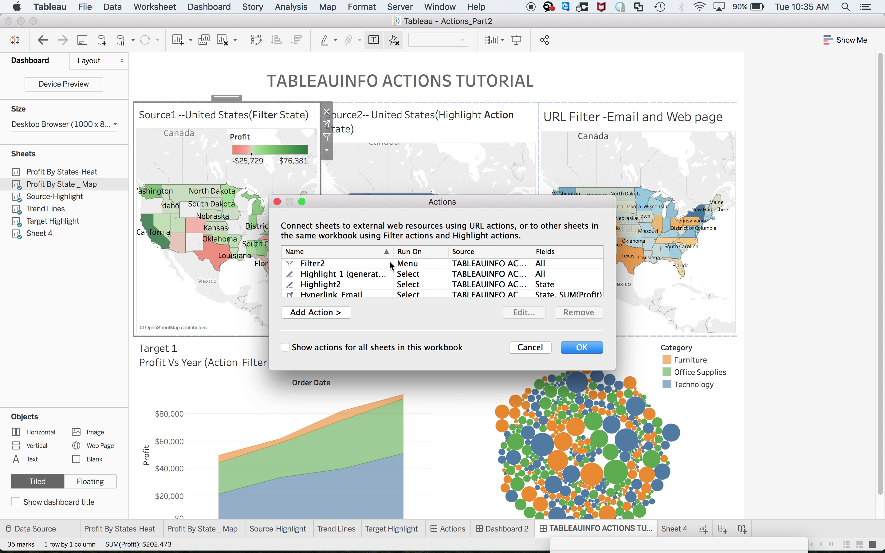
pyautogui.click(400, 264)
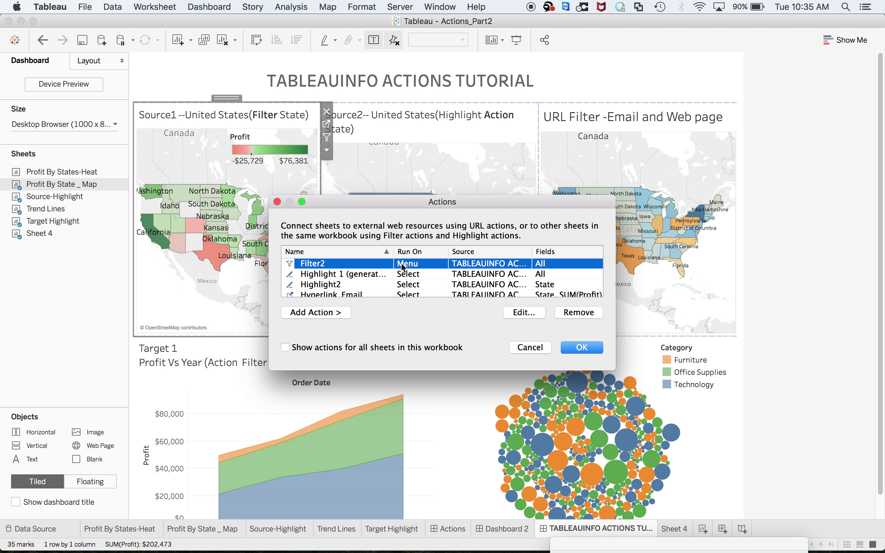
pyautogui.click(531, 314)
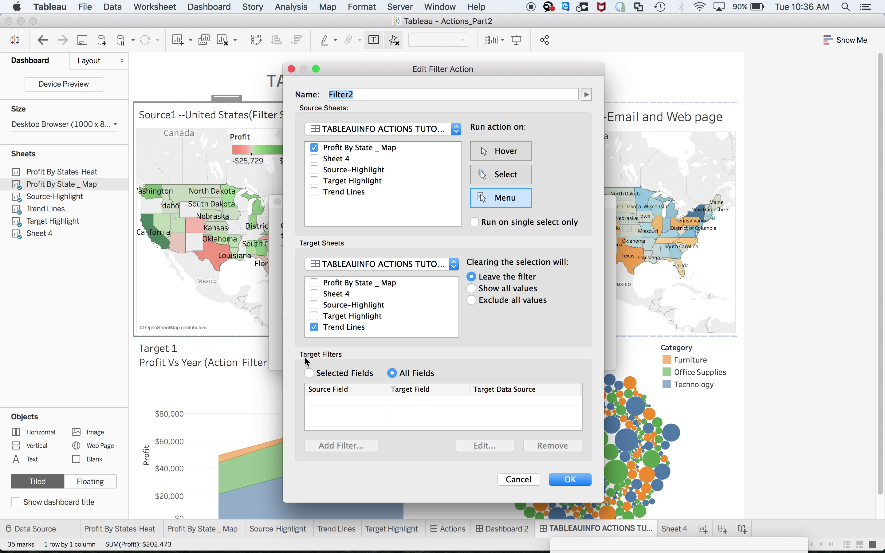
pyautogui.click(309, 373)
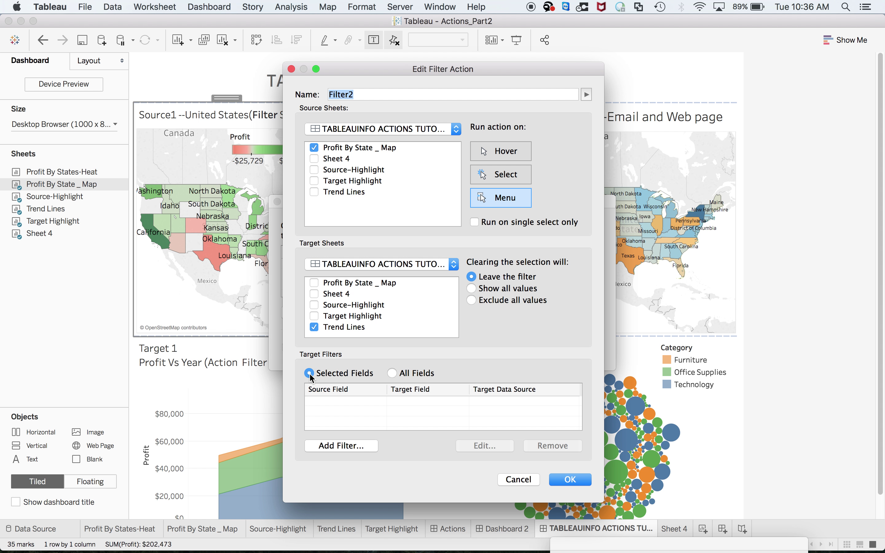
pyautogui.click(394, 373)
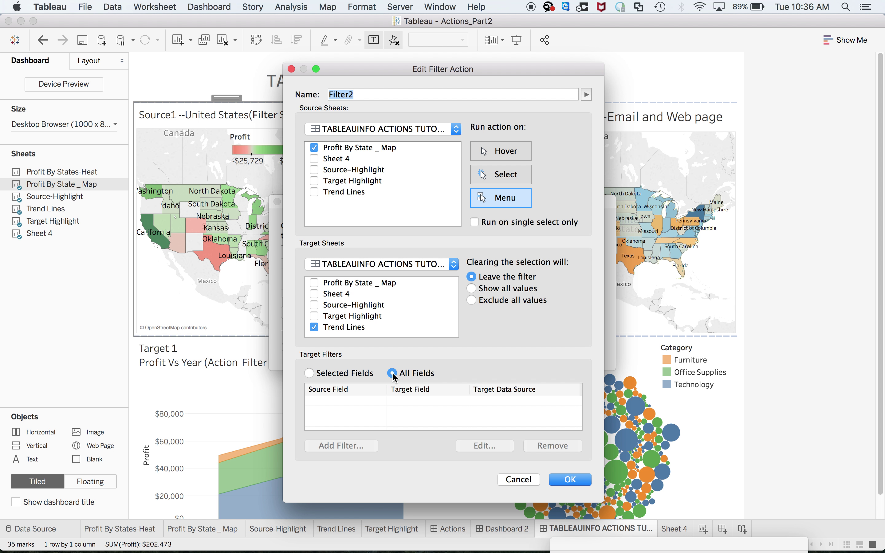
pyautogui.click(310, 373)
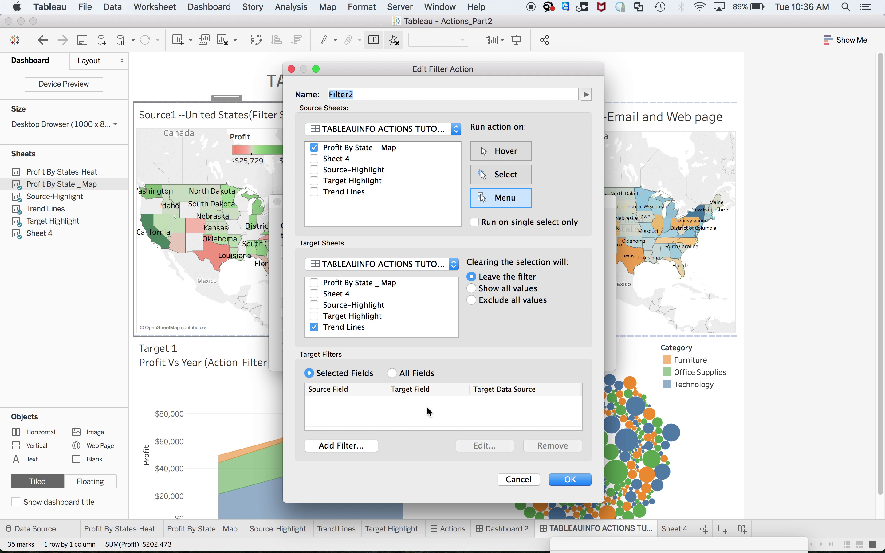
# - Add a target filter mapping the source field State to the target field State, and save the Filter2 action
pyautogui.click(357, 445)
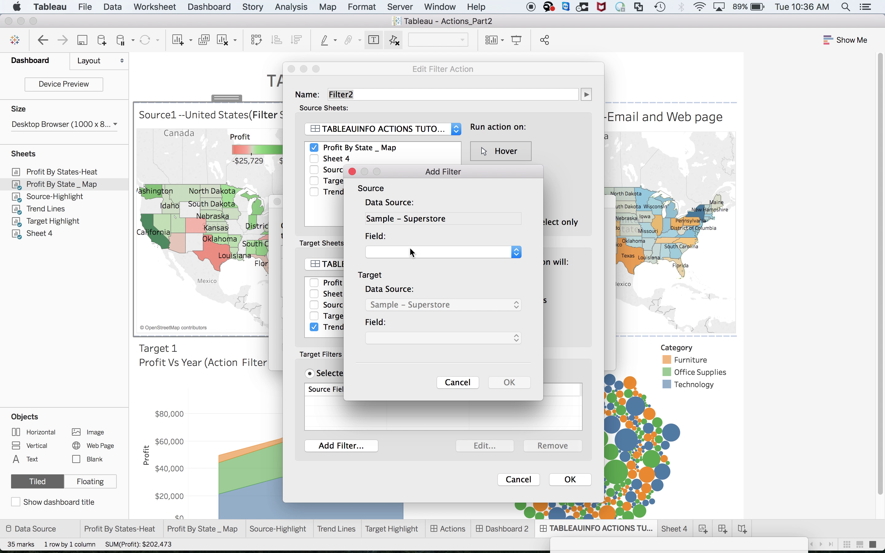
pyautogui.click(412, 252)
pyautogui.write('sta')
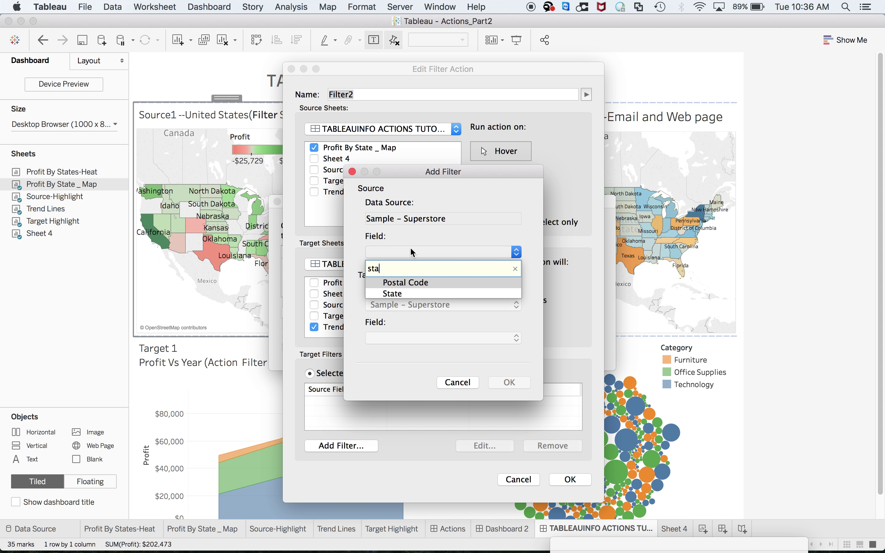
pyautogui.click(402, 294)
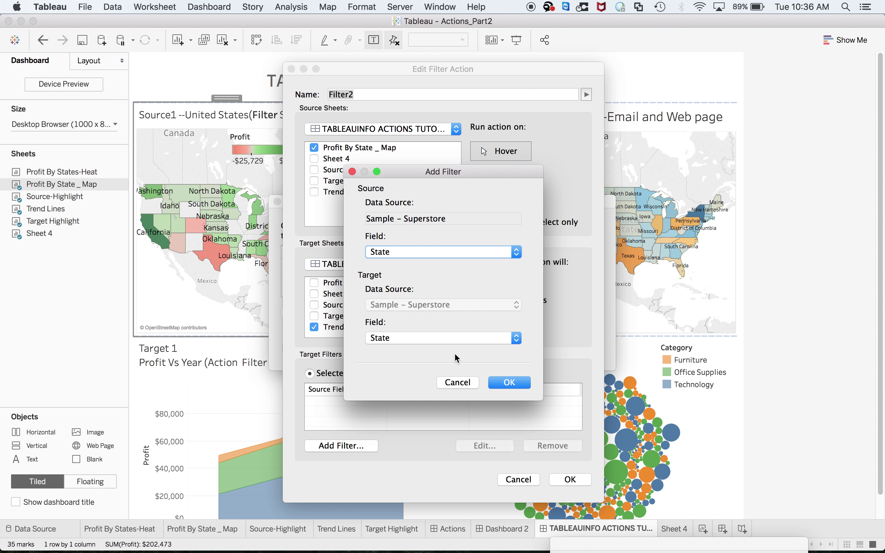
pyautogui.click(522, 387)
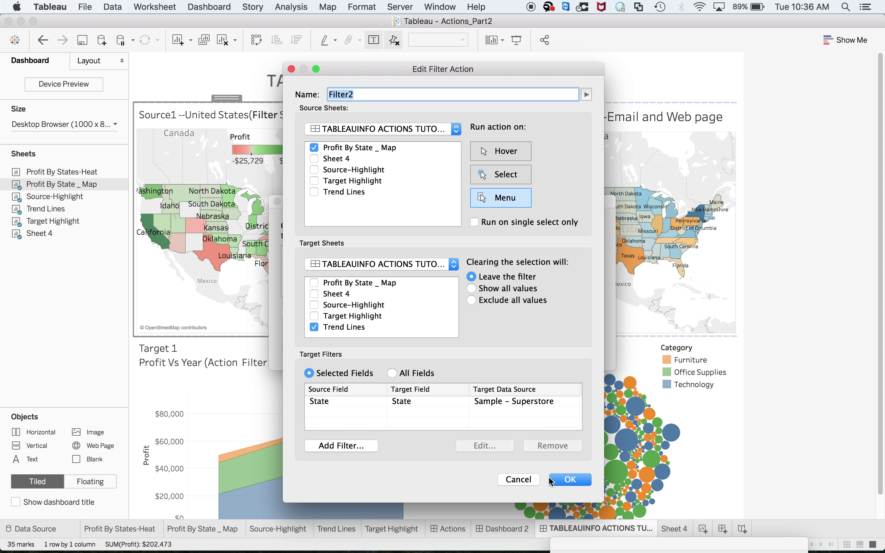
pyautogui.click(564, 485)
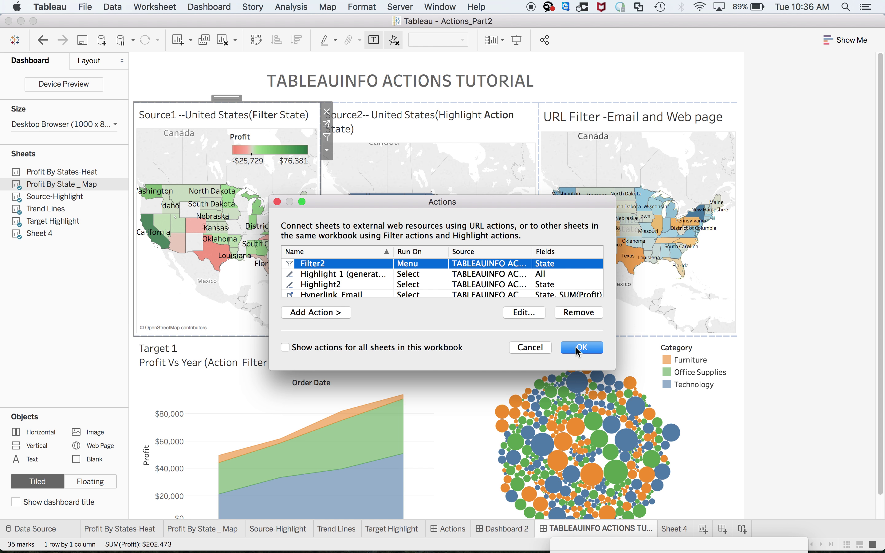
pyautogui.click(575, 346)
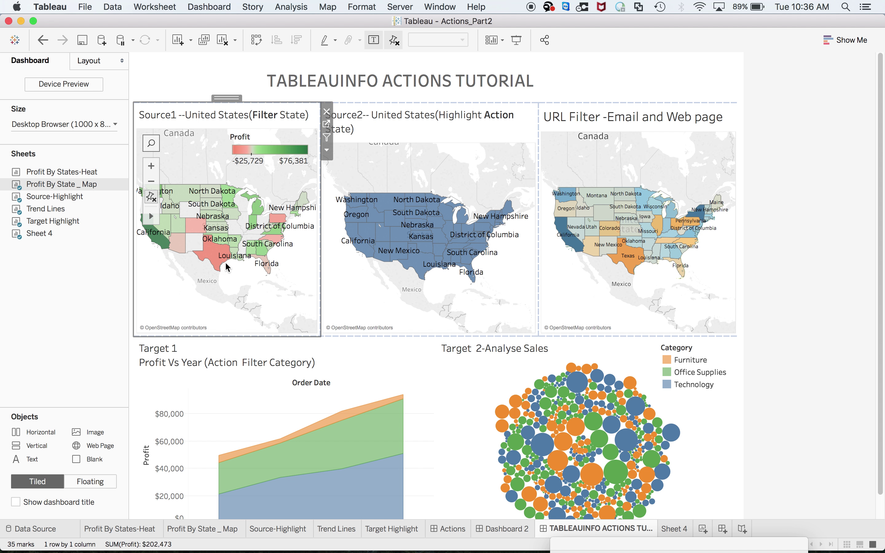
# - Run Filter2 from Colorado on the Source1 map to filter the Profit Vs Year chart, and clear the map selection
pyautogui.click(196, 228)
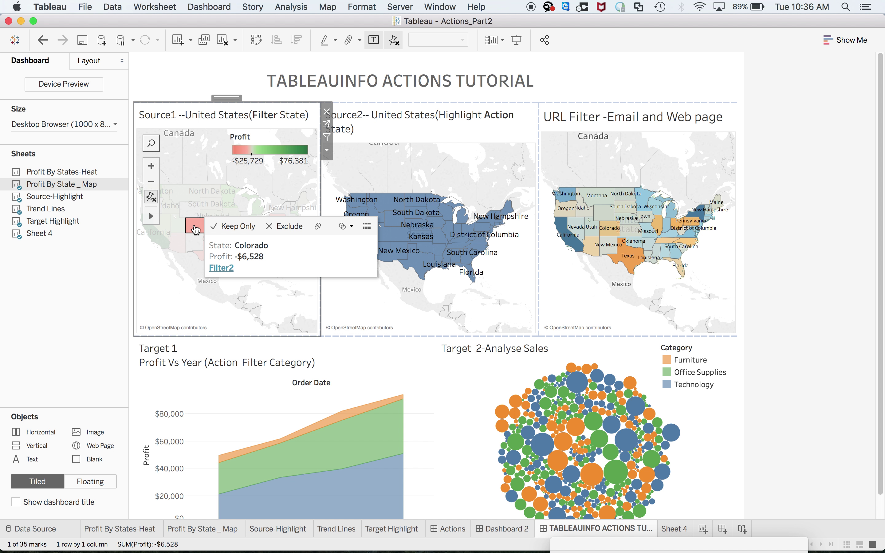
pyautogui.click(223, 268)
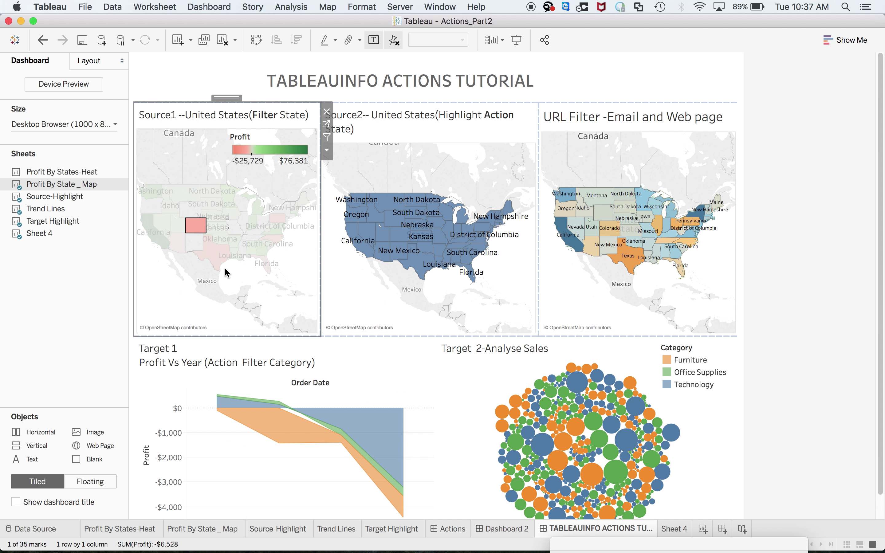
pyautogui.moveTo(193, 229)
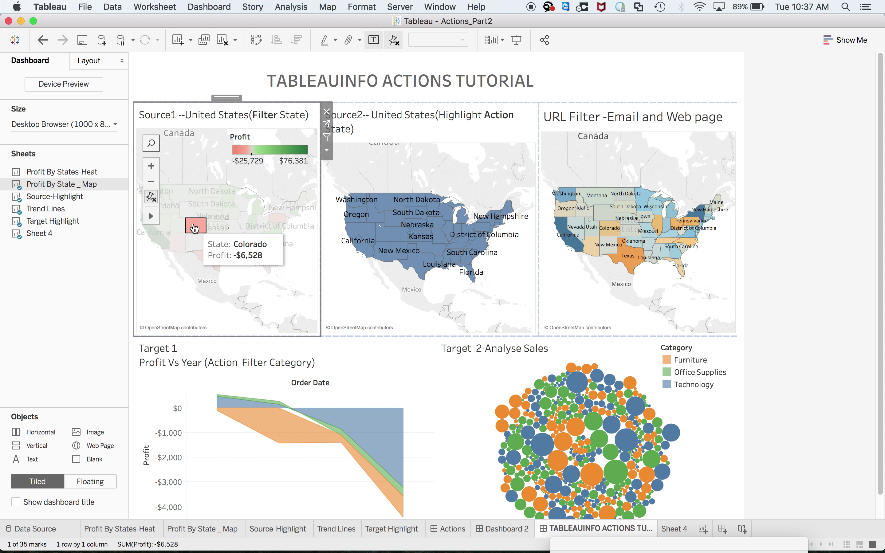
pyautogui.click(193, 228)
pyautogui.click(193, 228)
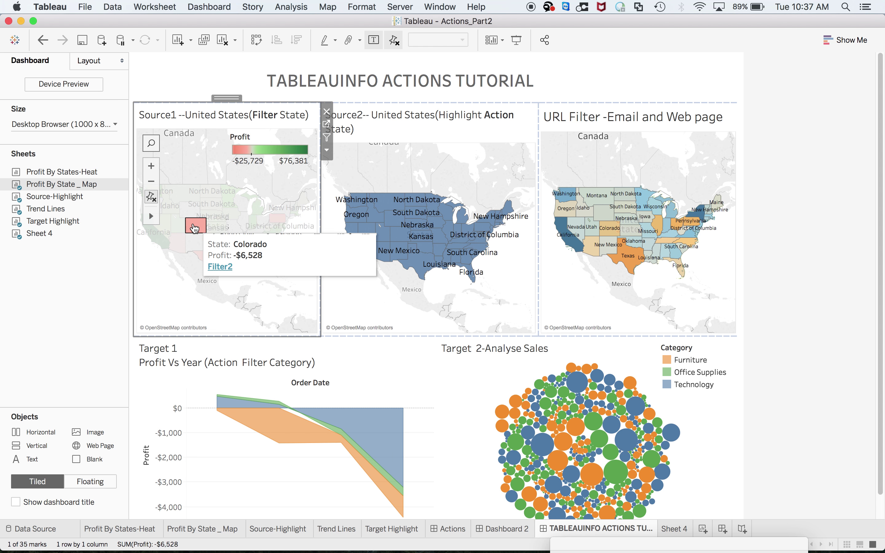
pyautogui.click(194, 231)
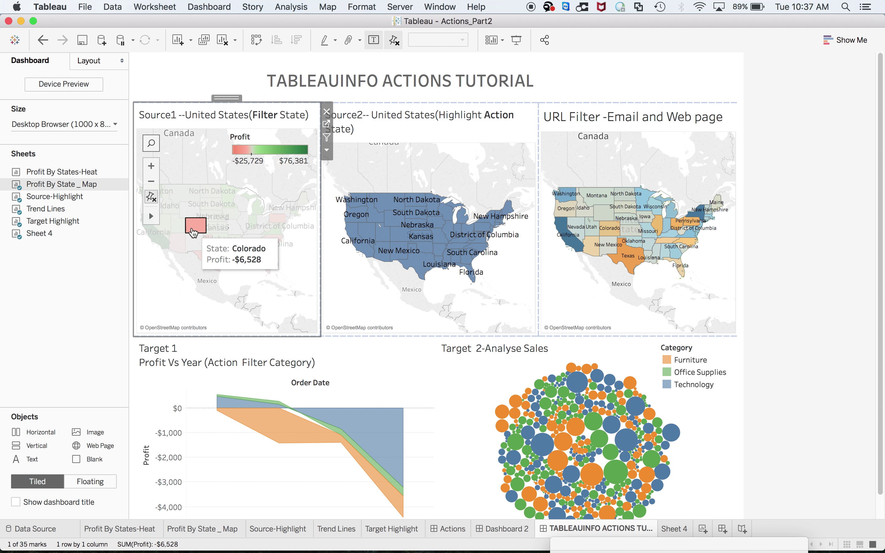
# - Change the Filter2 action to run on Select and save the dashboard's actions
pyautogui.click(220, 7)
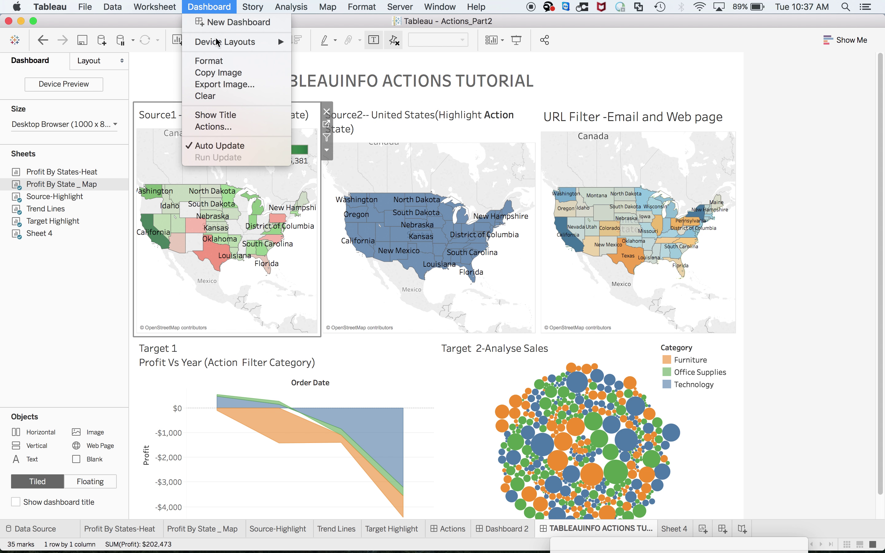
pyautogui.click(219, 129)
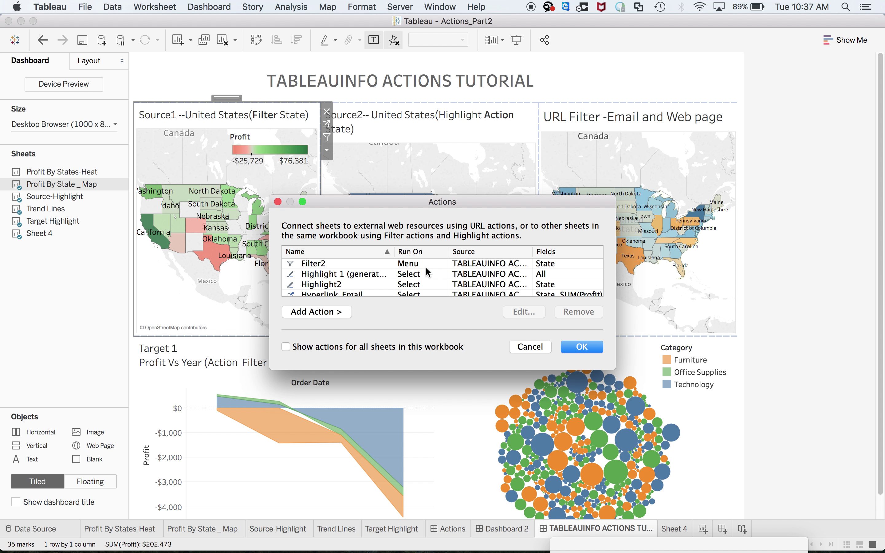
pyautogui.click(417, 264)
pyautogui.click(533, 312)
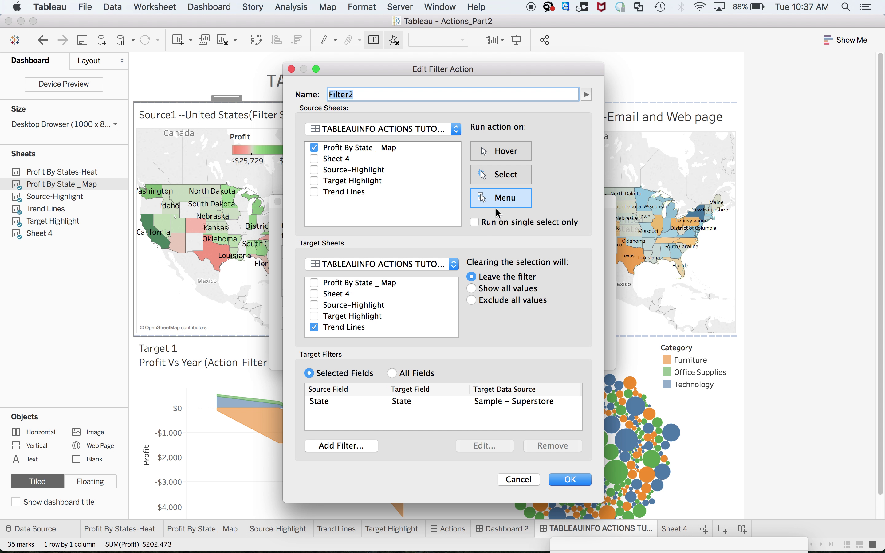
pyautogui.click(504, 177)
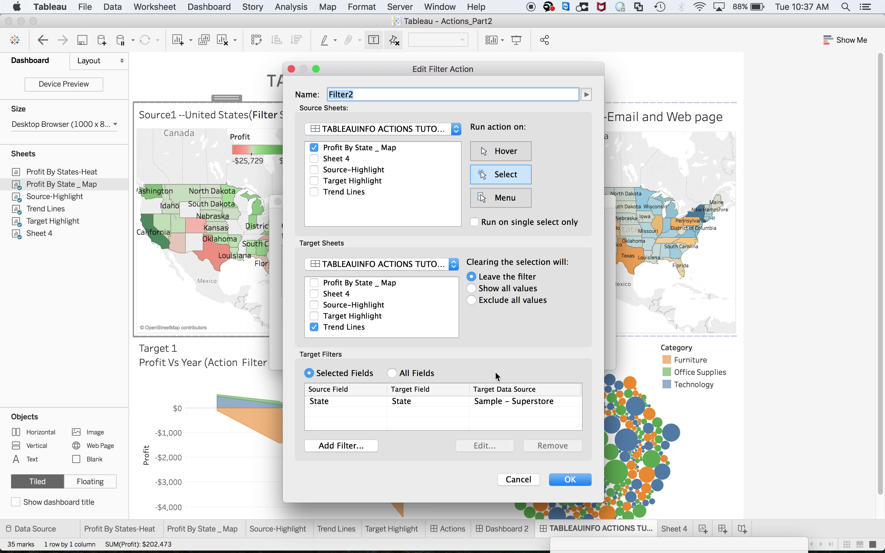
pyautogui.click(570, 480)
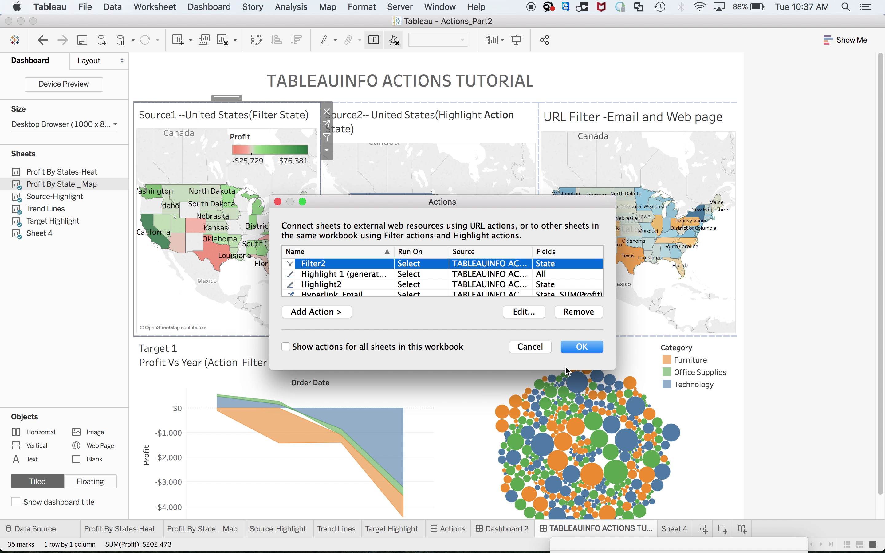
pyautogui.click(583, 350)
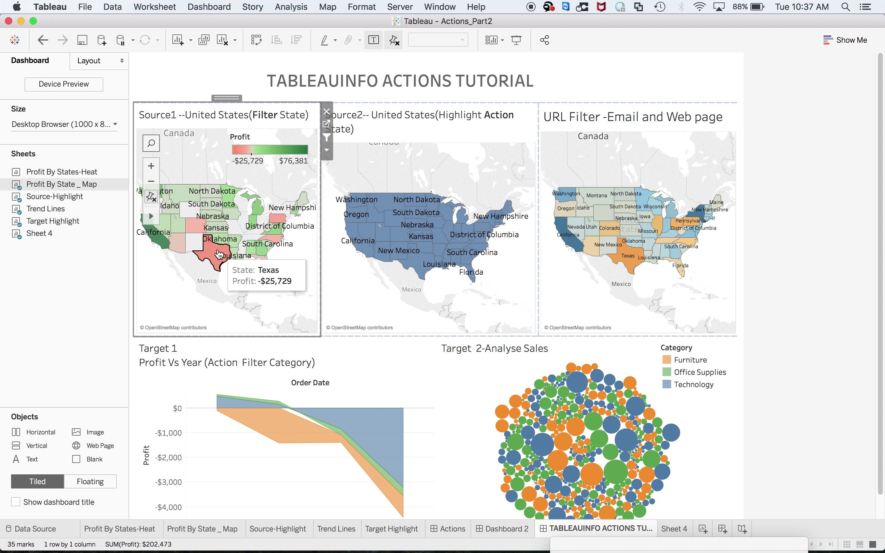
# - Filter the Profit Vs Year chart by selecting Texas, Colorado and Texas again on the Source1 map
pyautogui.click(211, 252)
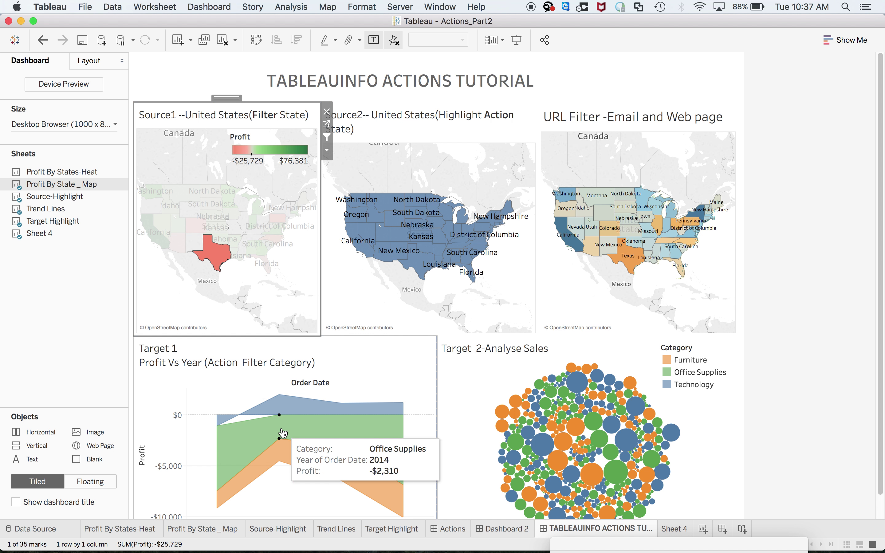
pyautogui.click(193, 226)
pyautogui.click(215, 260)
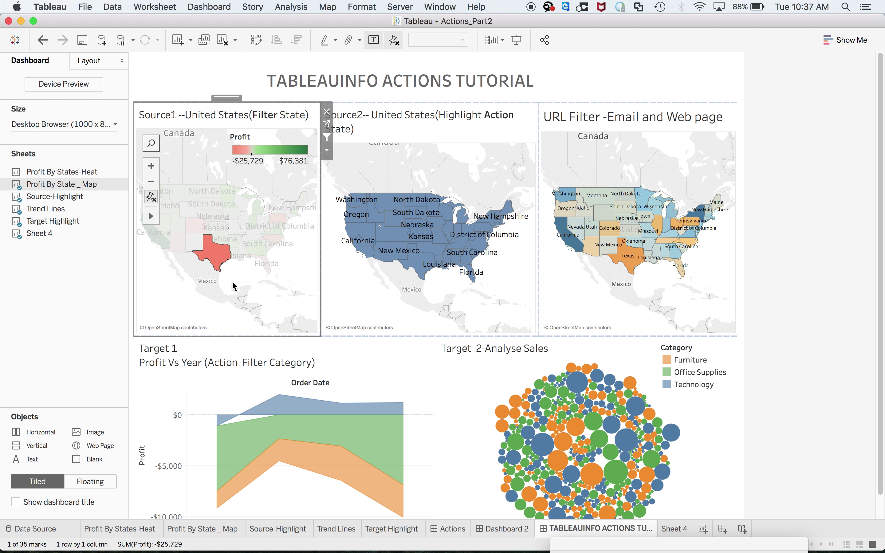
pyautogui.moveTo(222, 256)
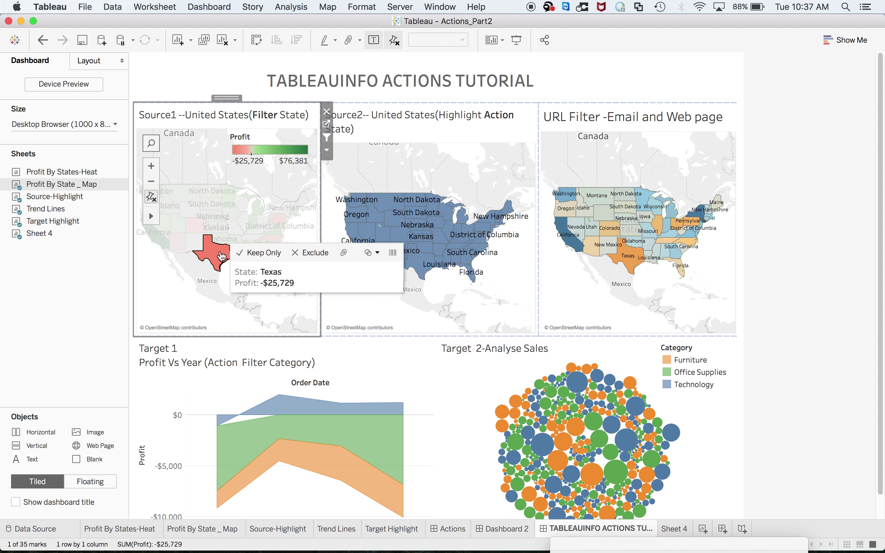
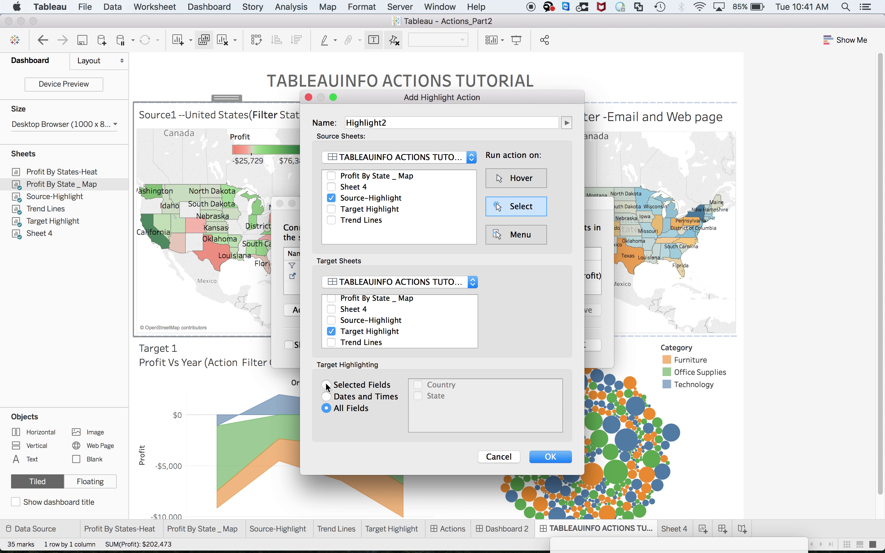
# - Limit the Highlight2 action's target highlighting to Selected Fields with only State, and save the dashboard's actions
pyautogui.click(327, 385)
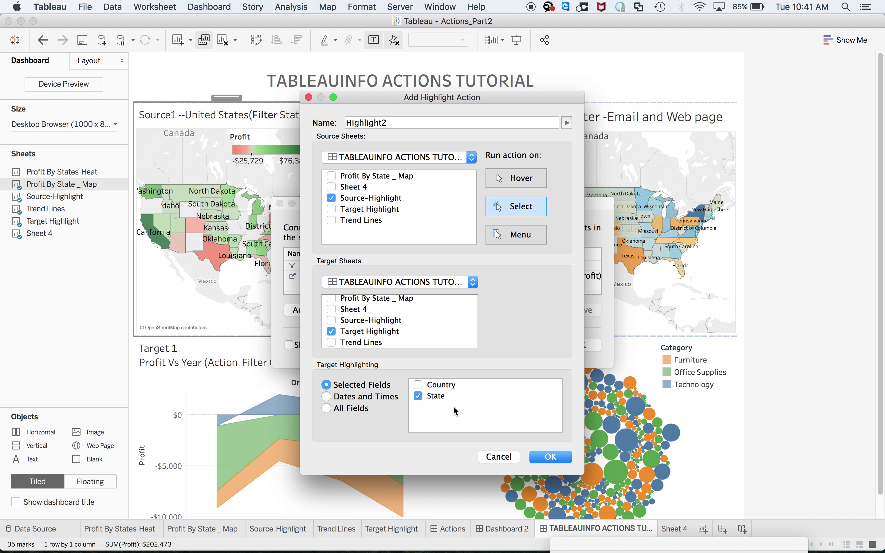
pyautogui.click(555, 462)
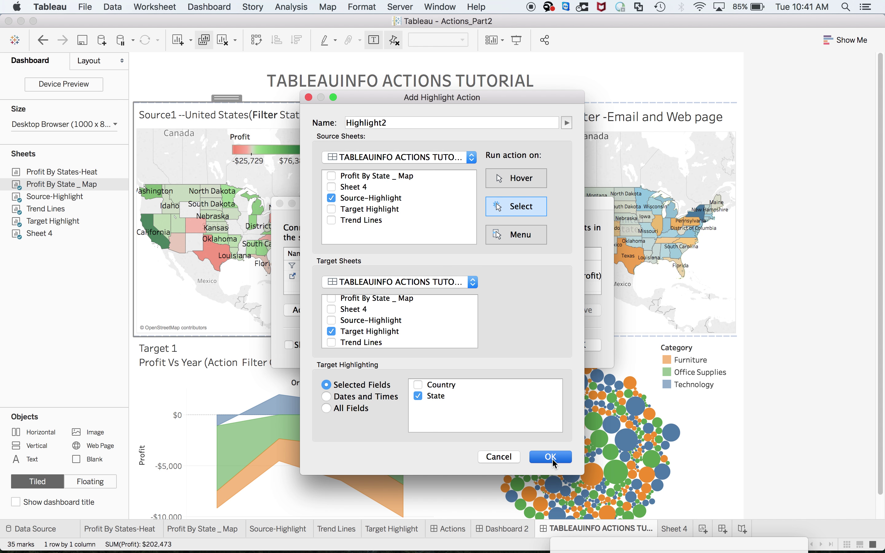
pyautogui.click(579, 347)
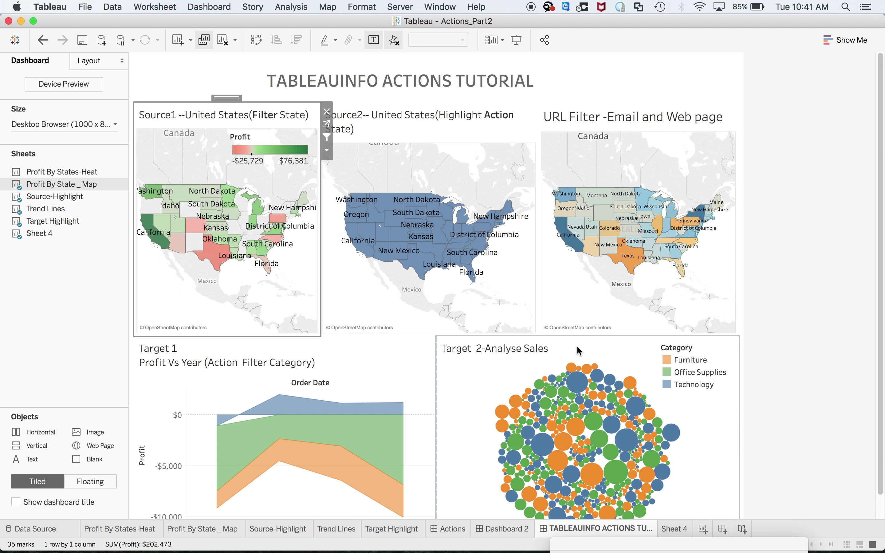
# - Test Highlight2 with Texas on the Source2 map, inspect its bubbles in Target 2-Analyse Sales, and clear the selection
pyautogui.click(423, 271)
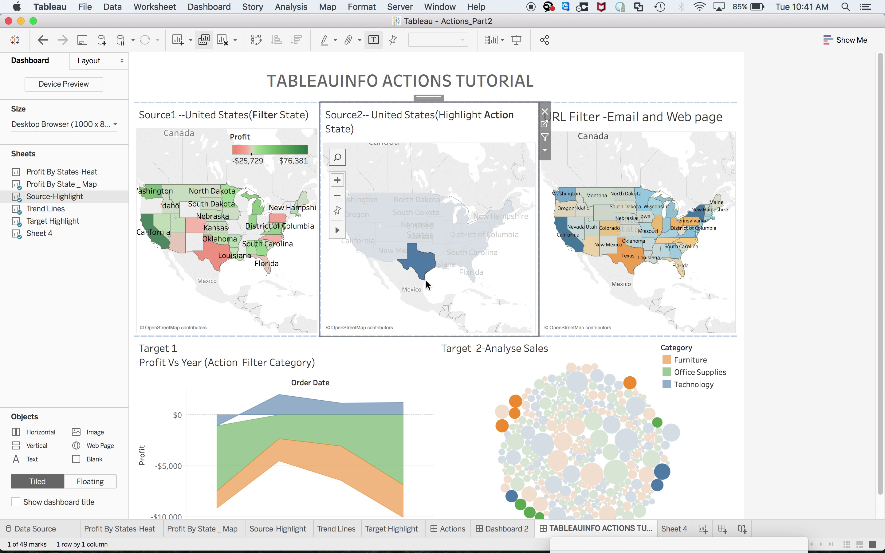
pyautogui.moveTo(423, 275)
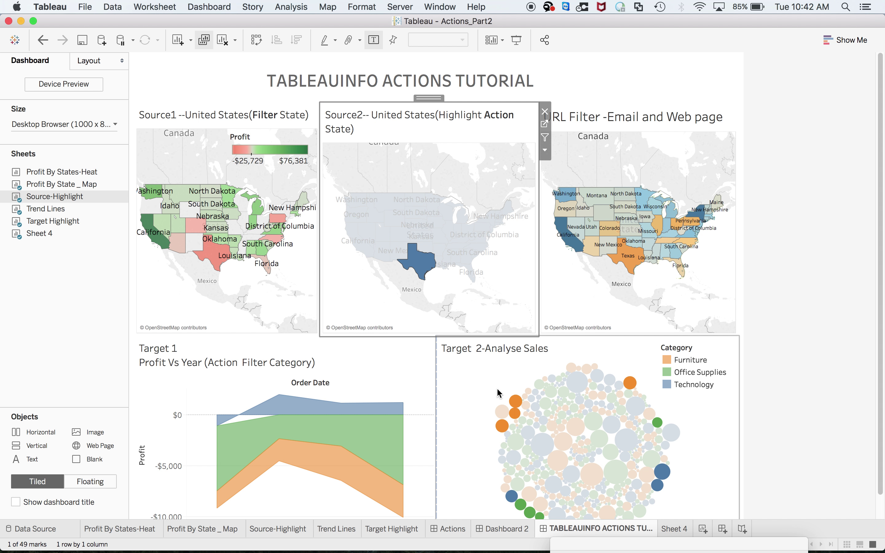
pyautogui.moveTo(512, 429)
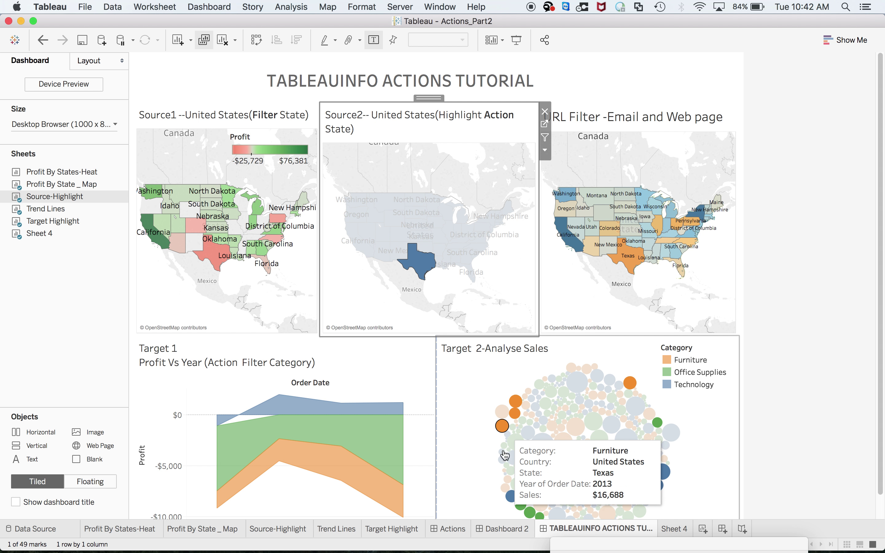
pyautogui.moveTo(523, 513)
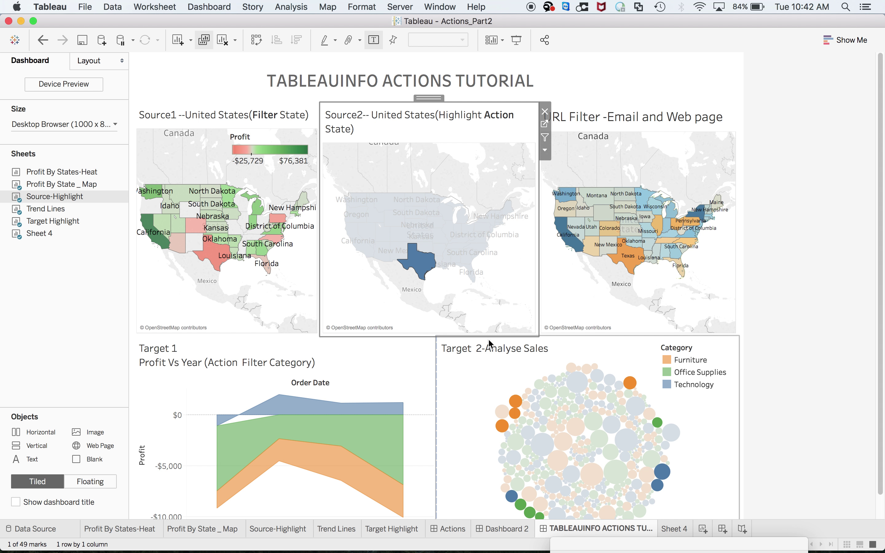
pyautogui.press('super+Tab')
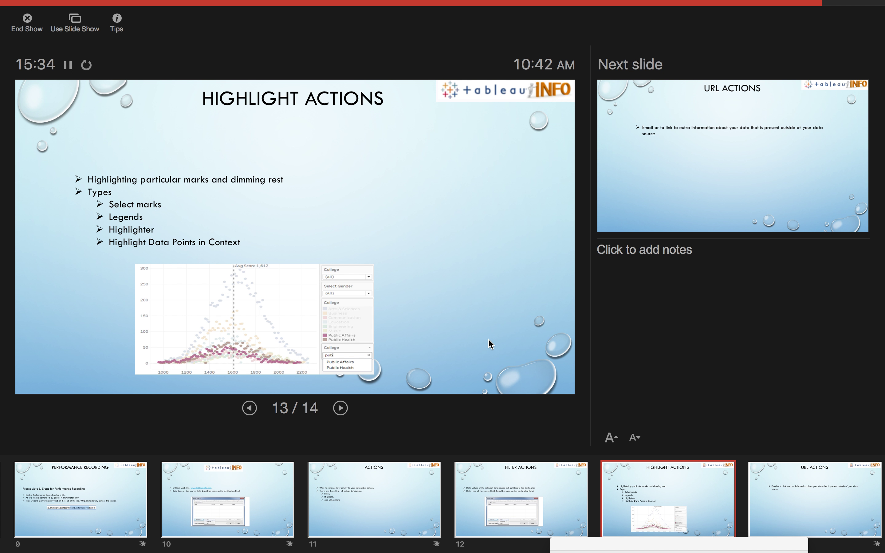
pyautogui.press('super+Tab')
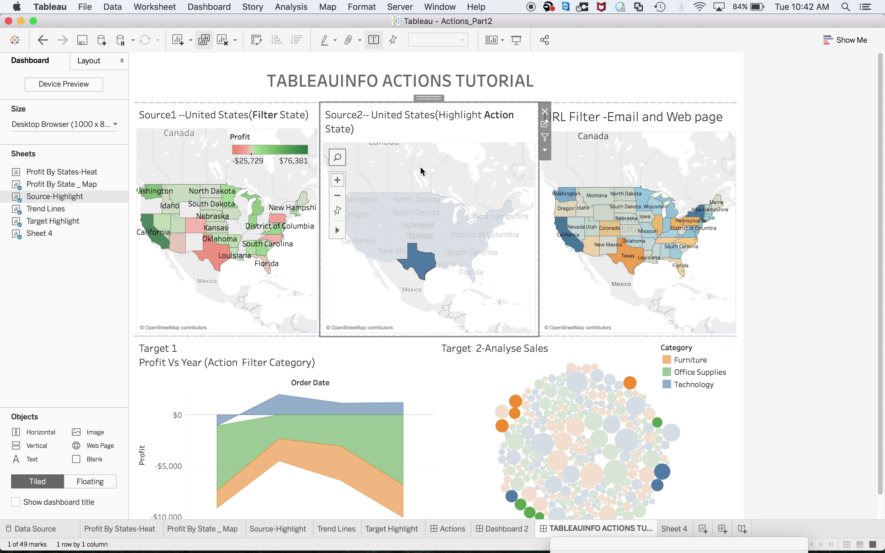
pyautogui.click(421, 269)
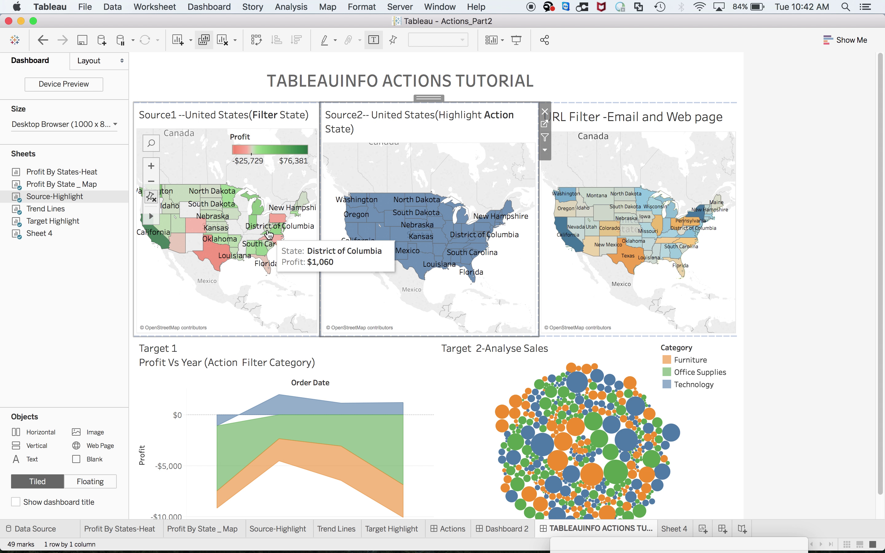
# - Select Texas, Colorado and Pennsylvania together on the Source2 map to highlight their bubbles in Target 2-Analyse Sales
pyautogui.click(416, 263)
pyautogui.keyDown('super'); pyautogui.click(401, 234); pyautogui.keyUp('super')
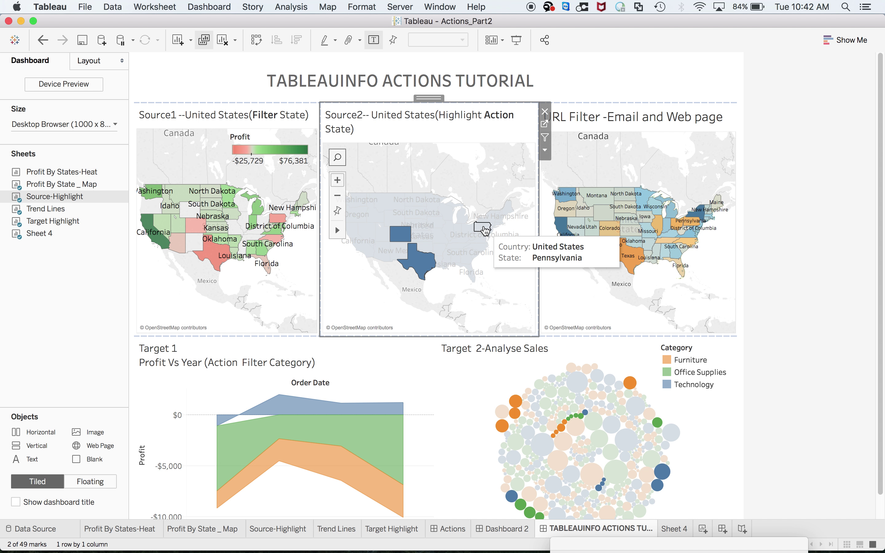
pyautogui.keyDown('super'); pyautogui.click(483, 228); pyautogui.keyUp('super')
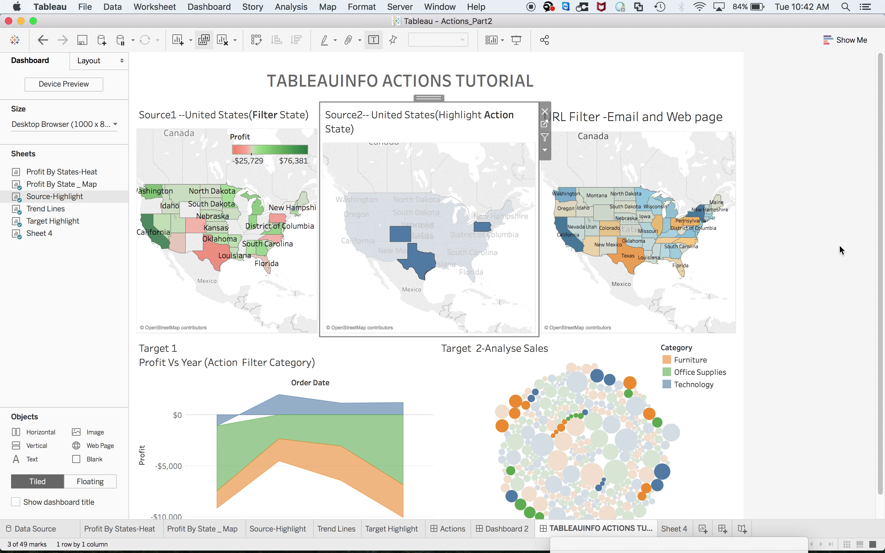
pyautogui.scroll(-2, 840, 246)
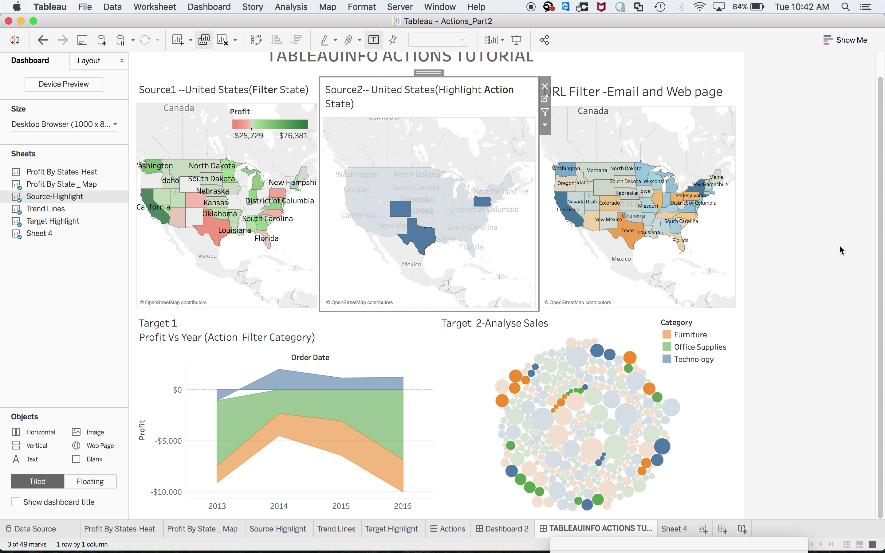
# - Switch to the presentation to review the highlight types on the Highlight Actions slide, and return to the Tableau dashboard
pyautogui.press('super+Tab')
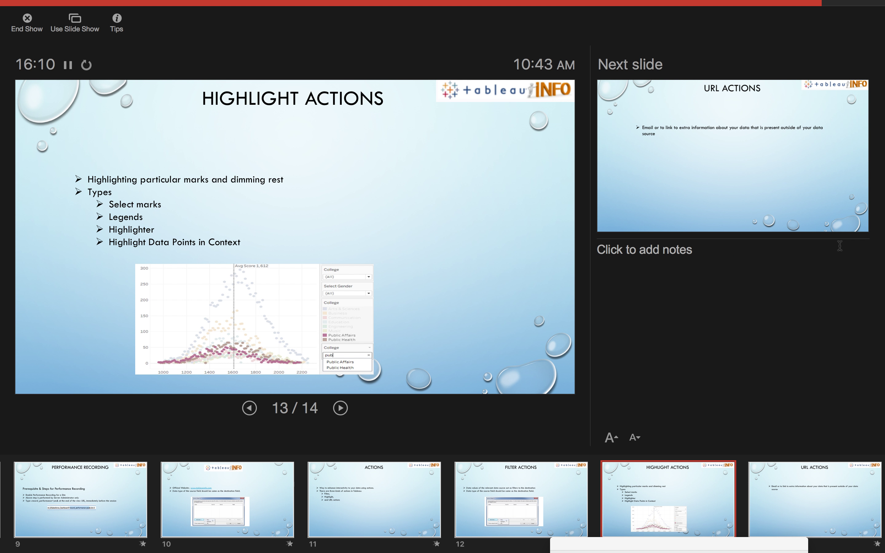
pyautogui.press('super+Tab')
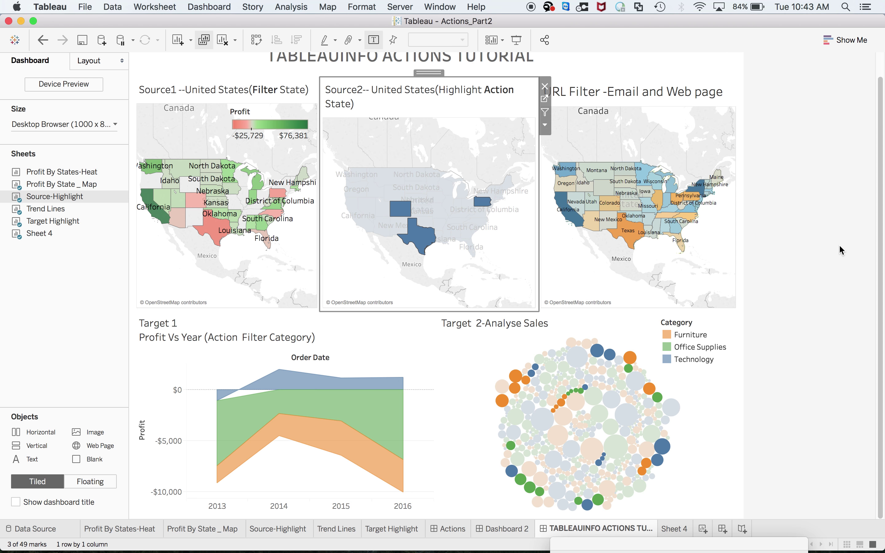
pyautogui.press('super+Tab')
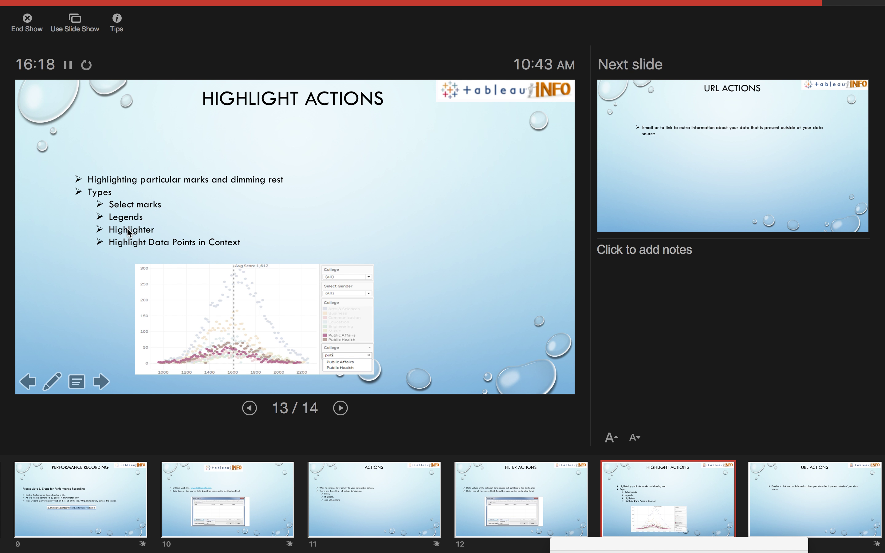
pyautogui.press('super+Tab')
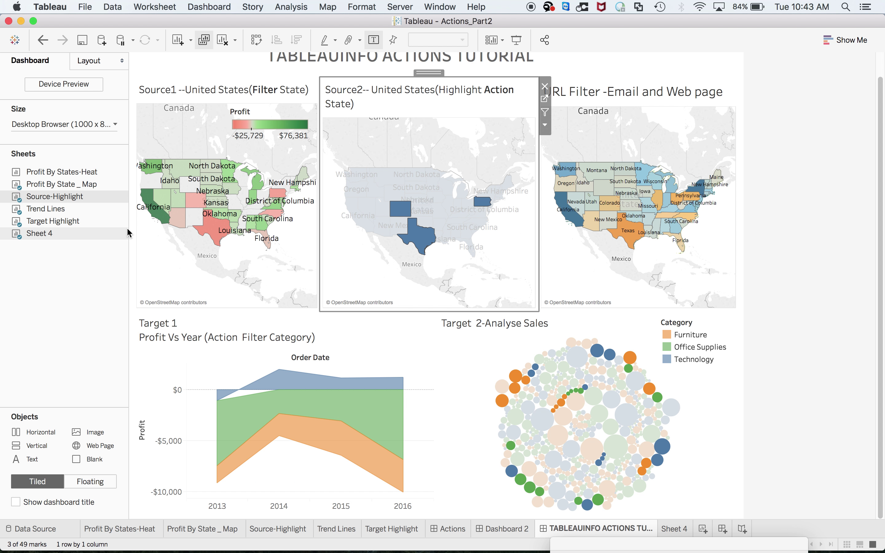
# - Highlight only Colorado's bubbles from the Source2 map and clear the map selection
pyautogui.moveTo(129, 233); pyautogui.dragTo(146, 219)
pyautogui.click(400, 208)
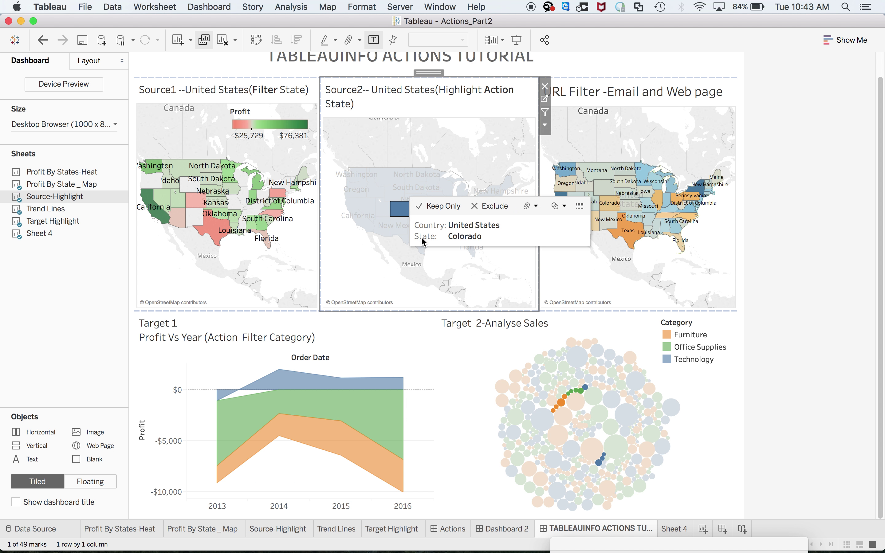
pyautogui.click(520, 256)
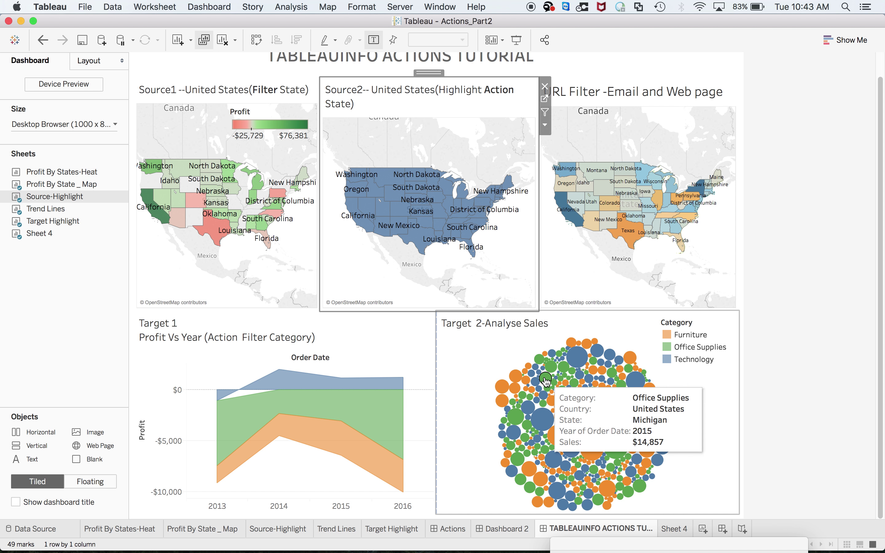
# - Open the worksheet behind Target 2-Analyse Sales and enable highlighting of selected items in its Category legend
pyautogui.click(669, 334)
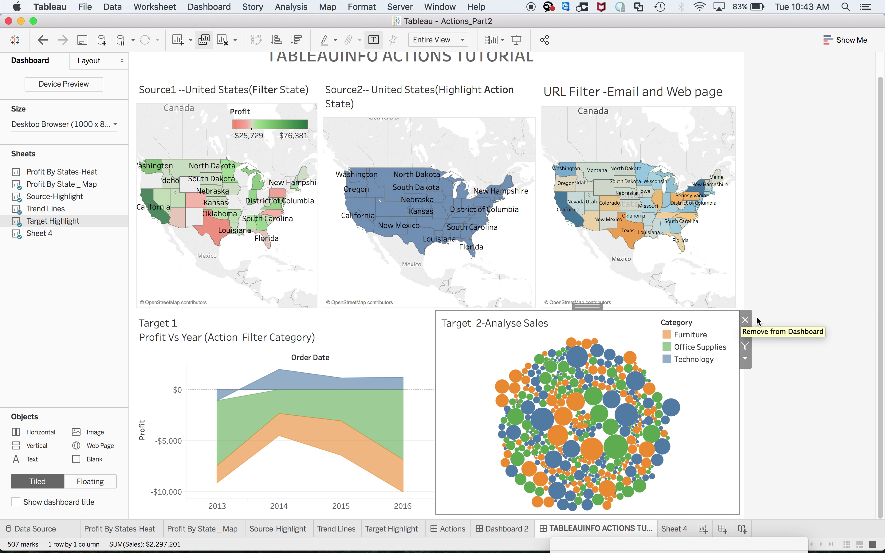
pyautogui.click(745, 359)
pyautogui.click(704, 323)
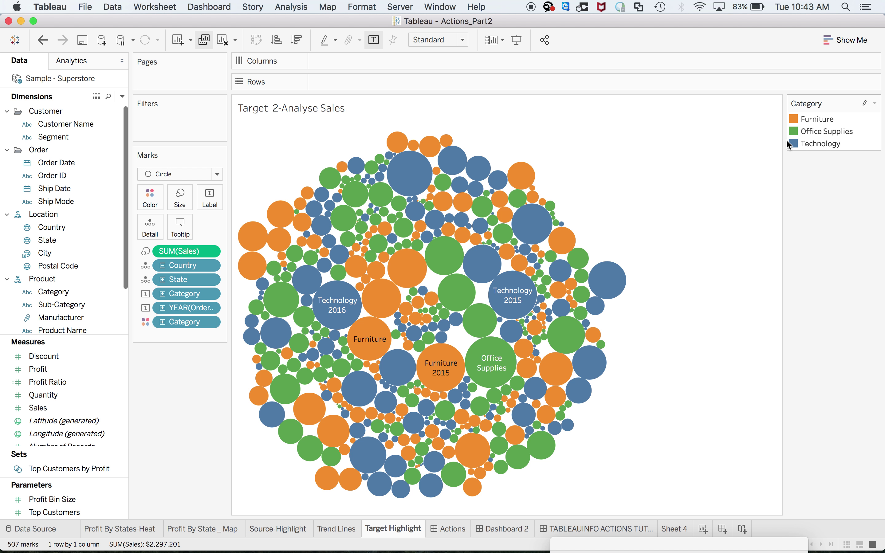
pyautogui.click(800, 119)
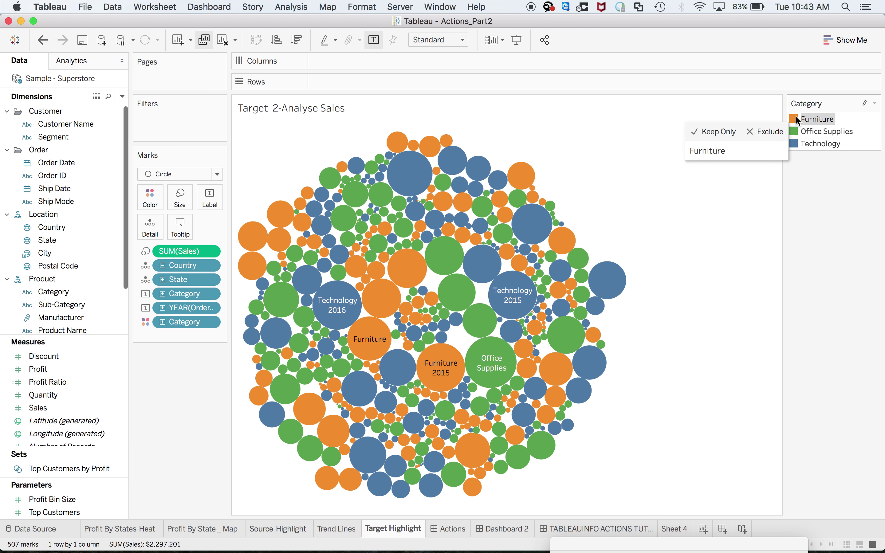
pyautogui.click(866, 104)
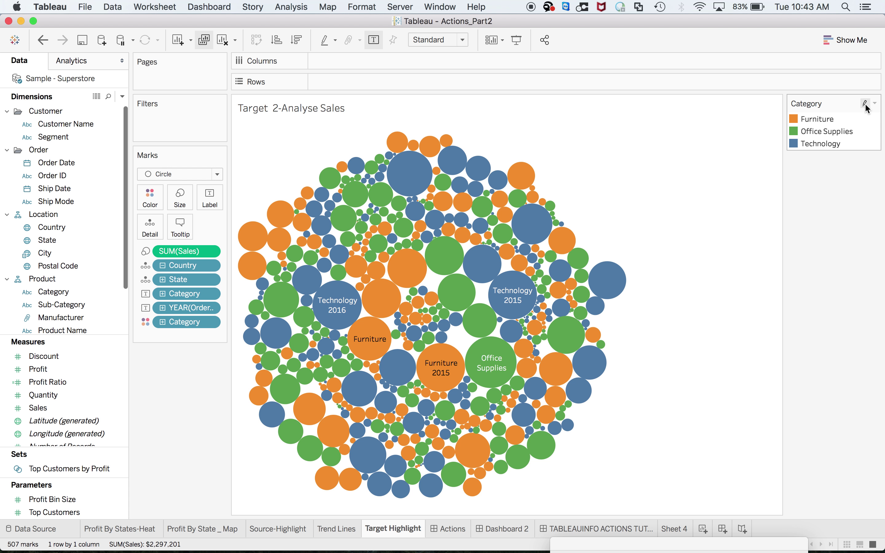
pyautogui.click(865, 104)
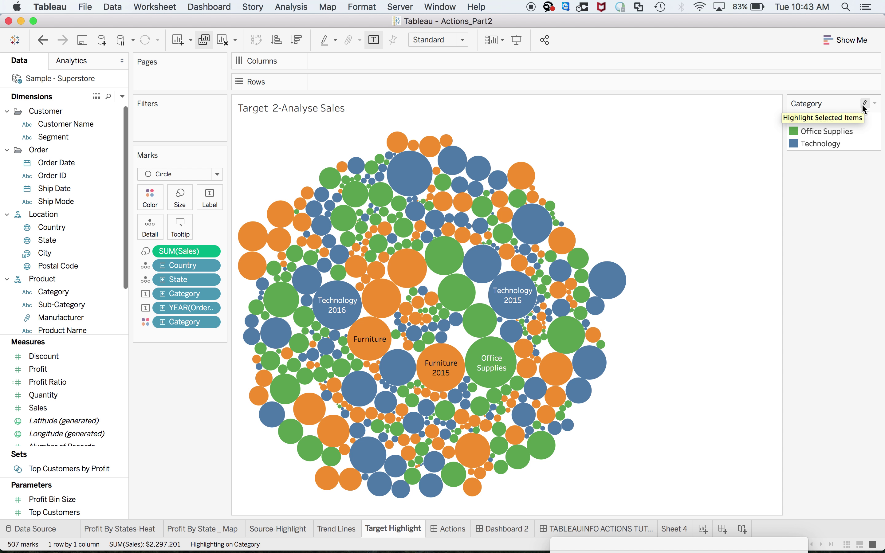
# - Highlight Furniture, Office Supplies and Technology in turn from the Category legend, clear the highlight and return to the TABLEAUINFO ACTIONS TUTORIAL dashboard
pyautogui.click(796, 120)
pyautogui.click(796, 120)
pyautogui.click(794, 131)
pyautogui.click(793, 132)
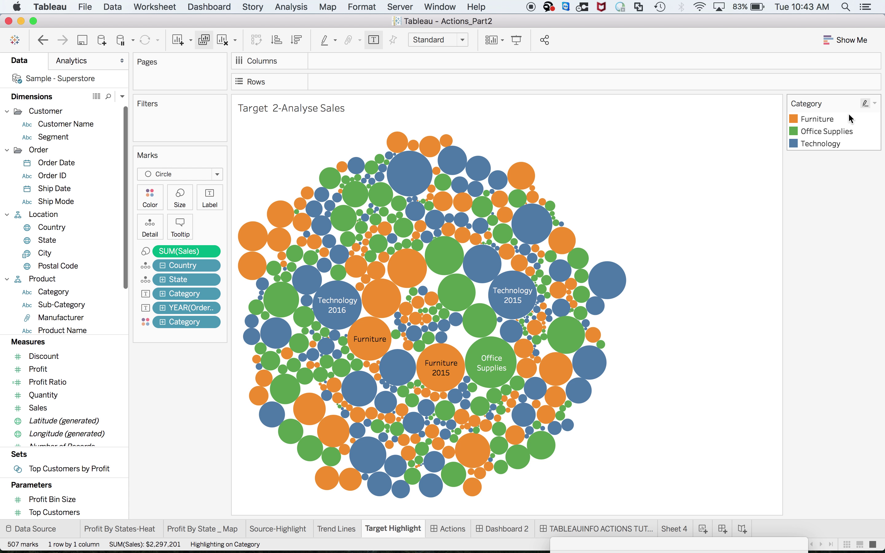
pyautogui.click(795, 123)
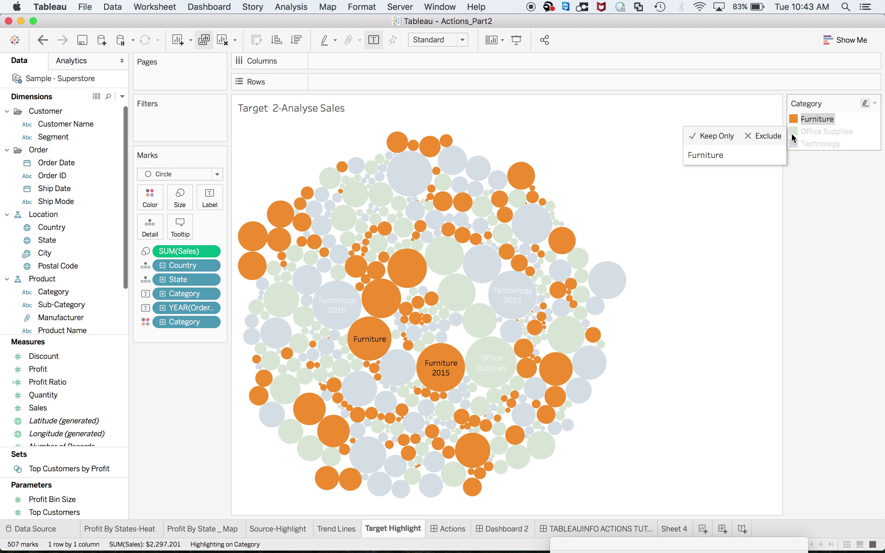
pyautogui.click(794, 132)
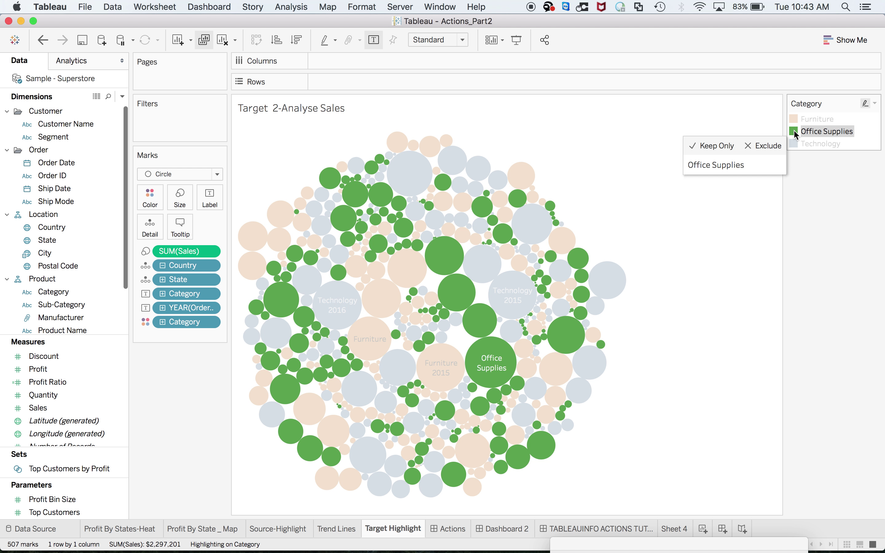
pyautogui.click(795, 123)
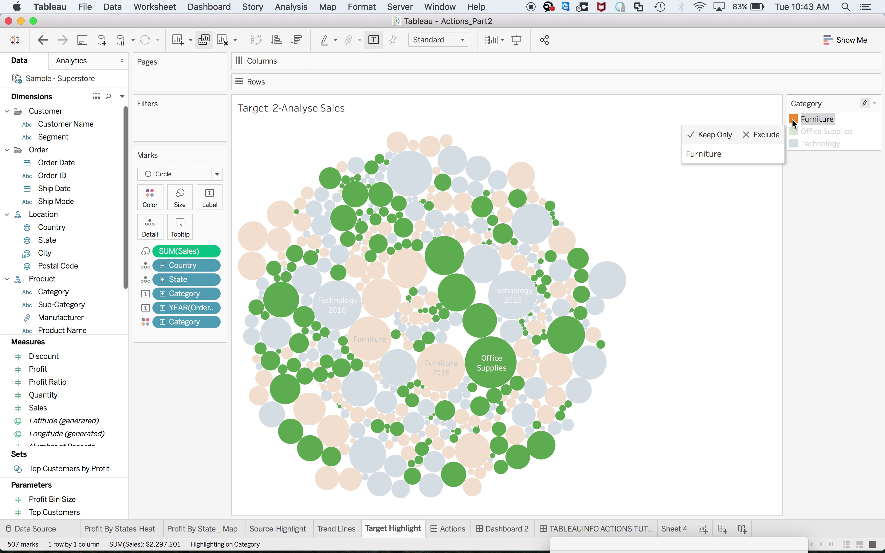
pyautogui.click(795, 130)
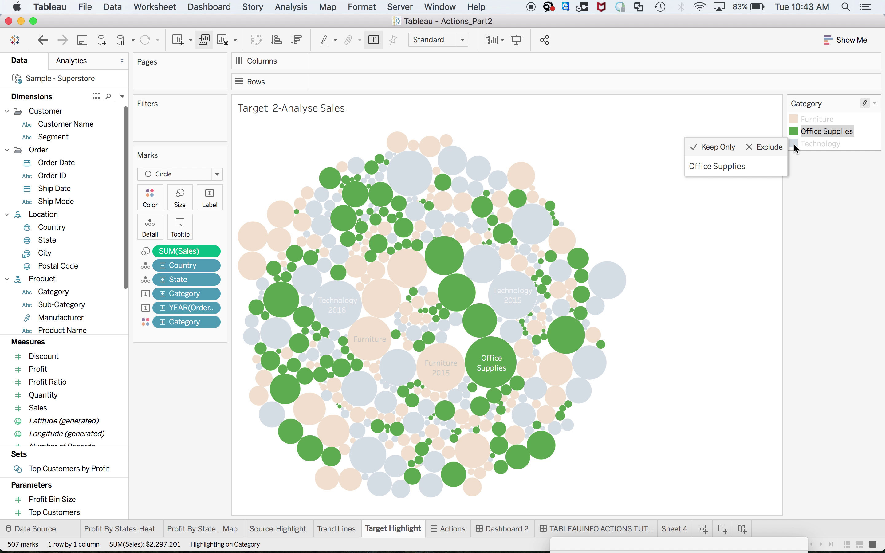
pyautogui.click(793, 143)
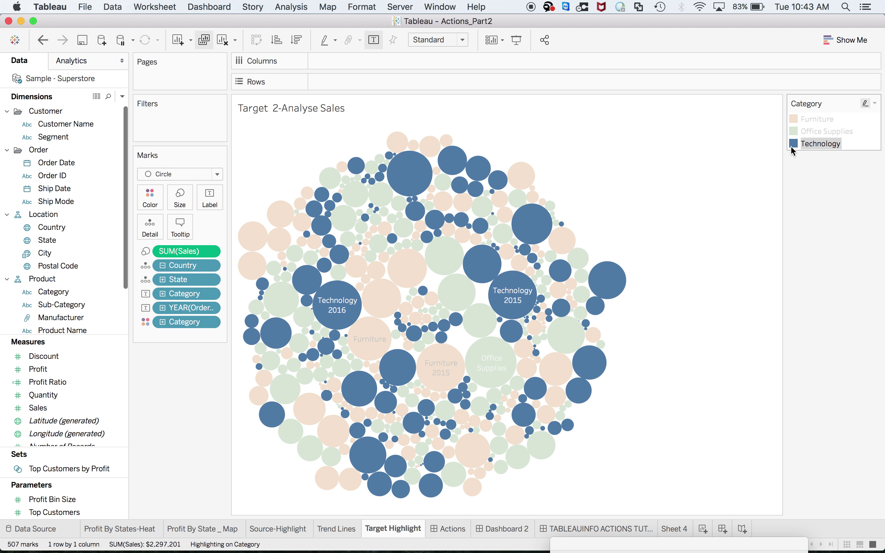
pyautogui.click(792, 144)
pyautogui.click(572, 529)
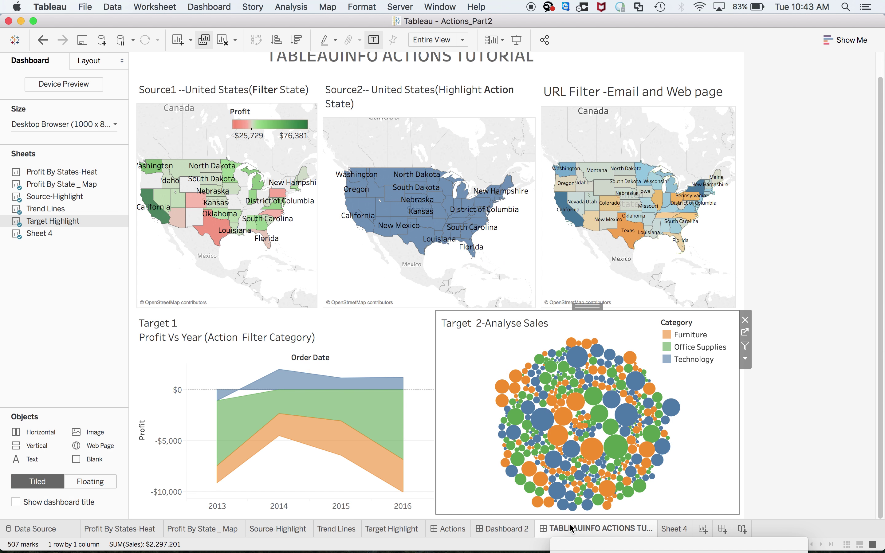
# - Enable highlighting of selected items in the dashboard's Category legend, then highlight Furniture and Office Supplies in turn
pyautogui.click(666, 340)
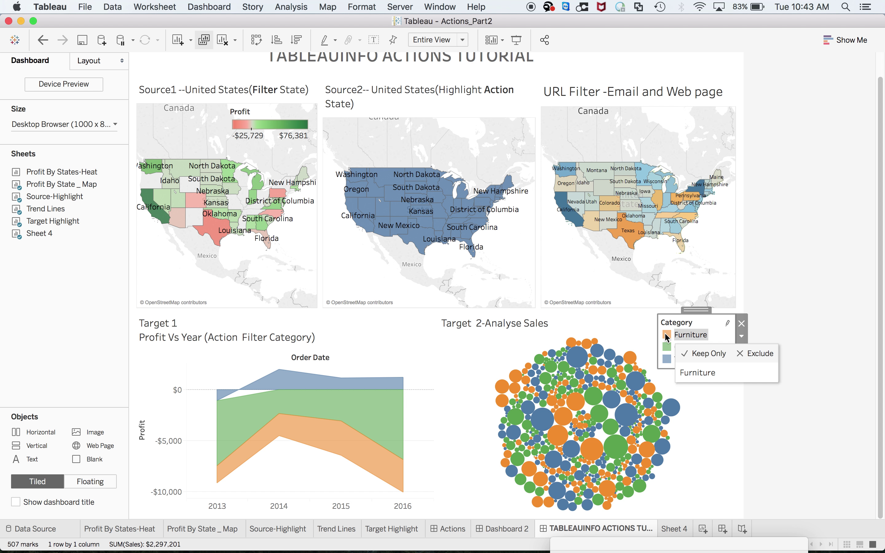
pyautogui.click(666, 340)
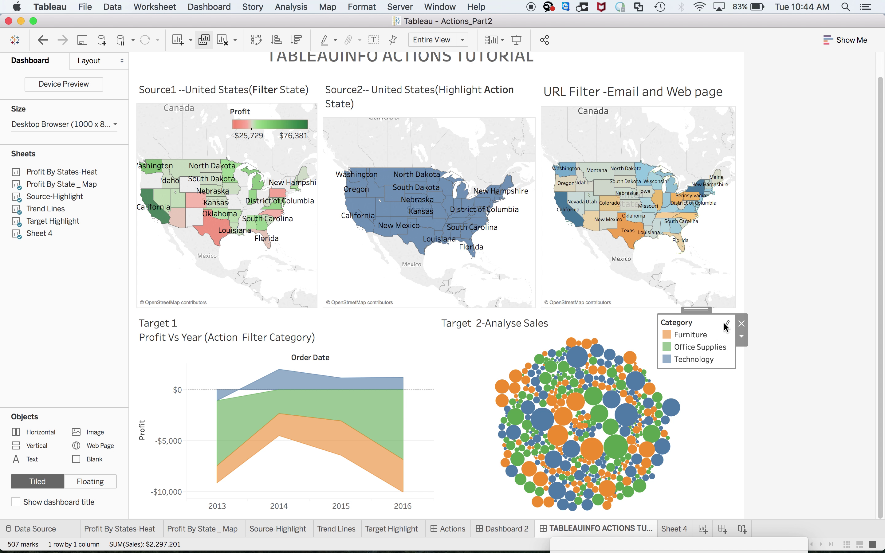
pyautogui.click(728, 324)
pyautogui.click(669, 336)
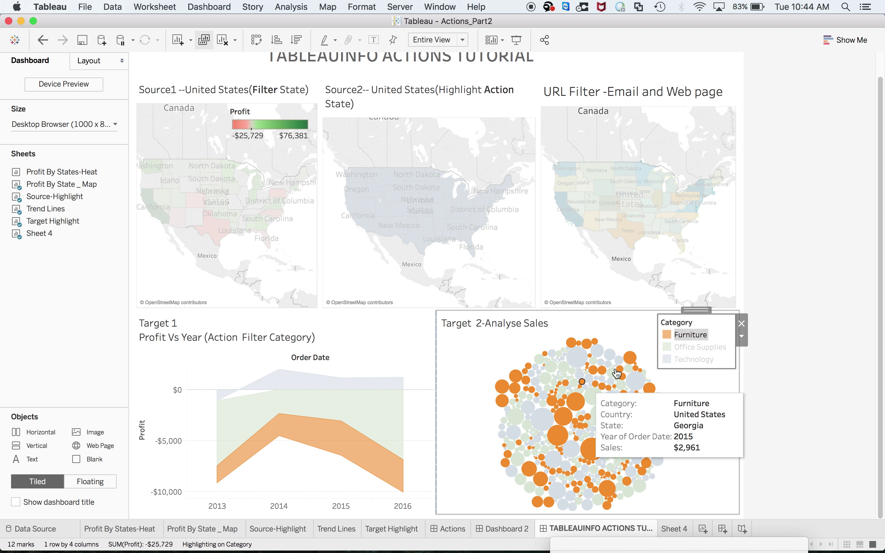
pyautogui.click(665, 350)
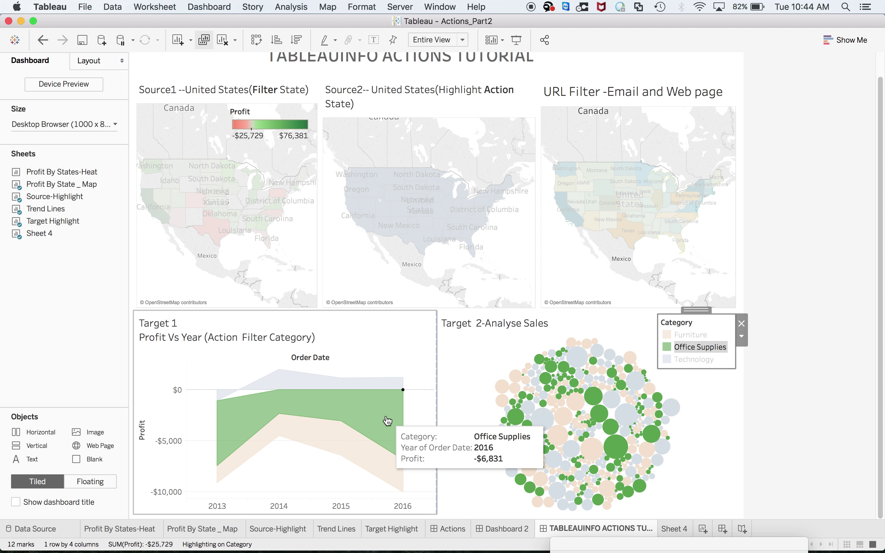
# - Switch to the presentation to check the list of highlight types on the Highlight Actions slide, and return to the Tableau dashboard
pyautogui.press('super+Tab')
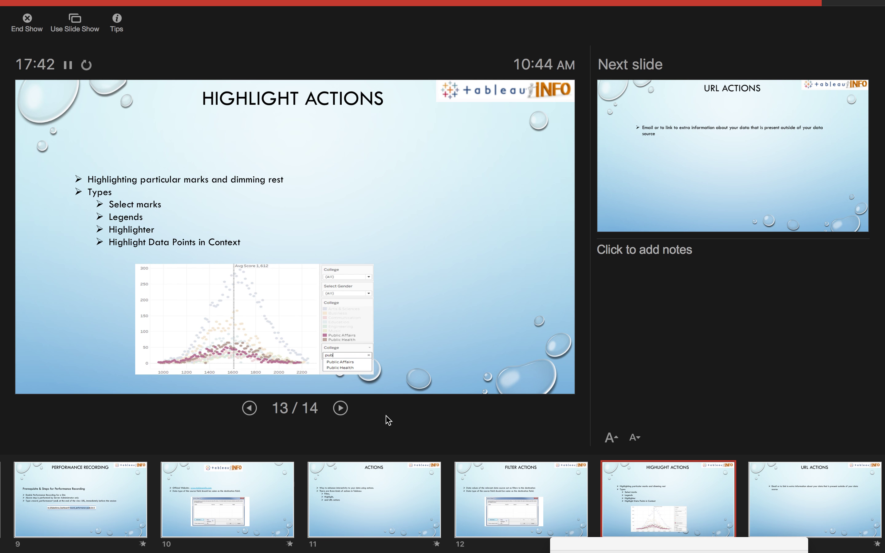
pyautogui.hotkey('ctrl', 'Left')
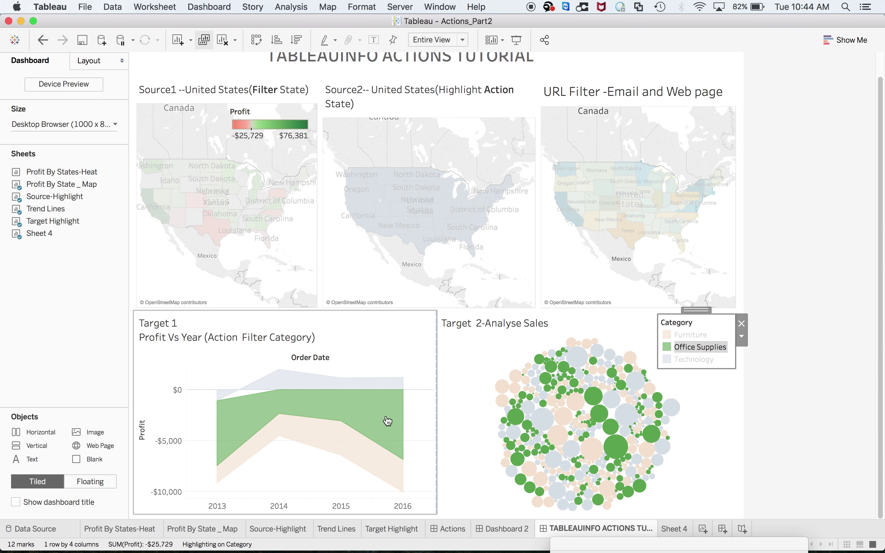
pyautogui.hotkey('ctrl', 'Right')
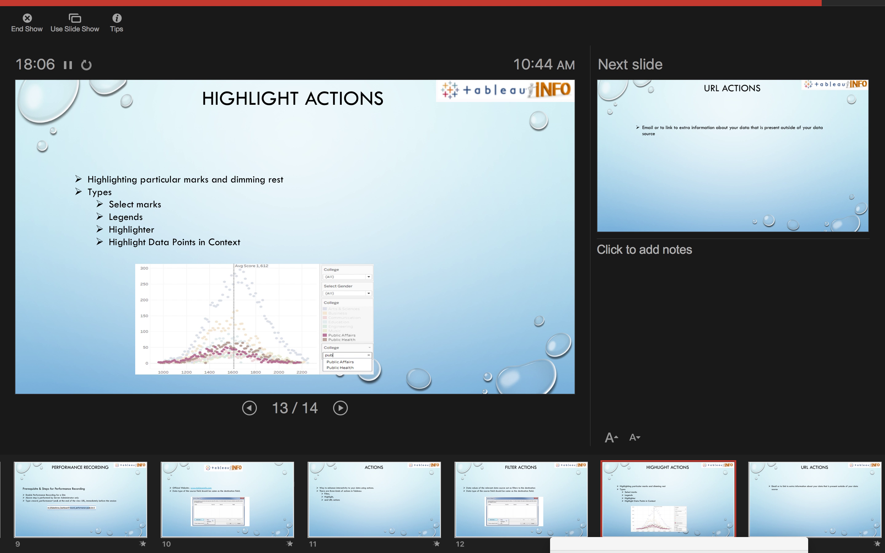
pyautogui.press('super+Tab')
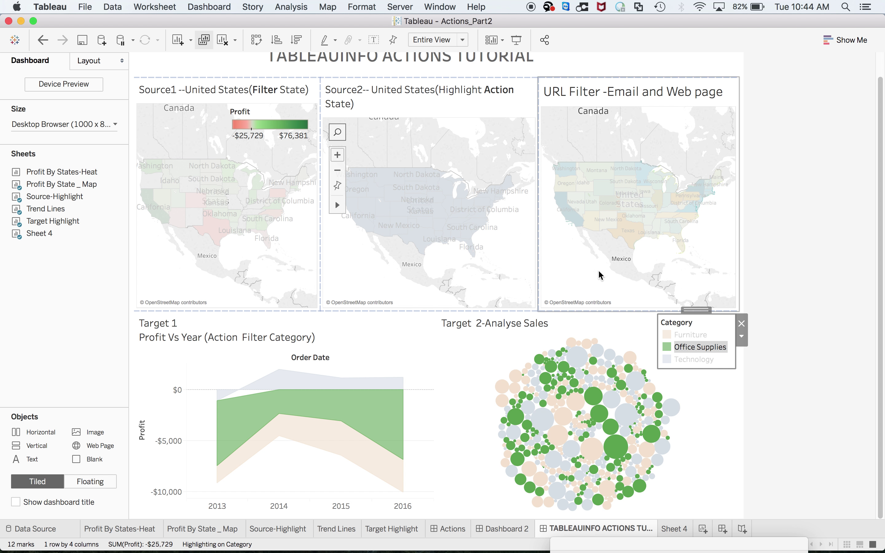
# - Clear the Office Supplies legend highlight on the dashboard and open the Target Highlight worksheet
pyautogui.click(802, 300)
pyautogui.click(628, 332)
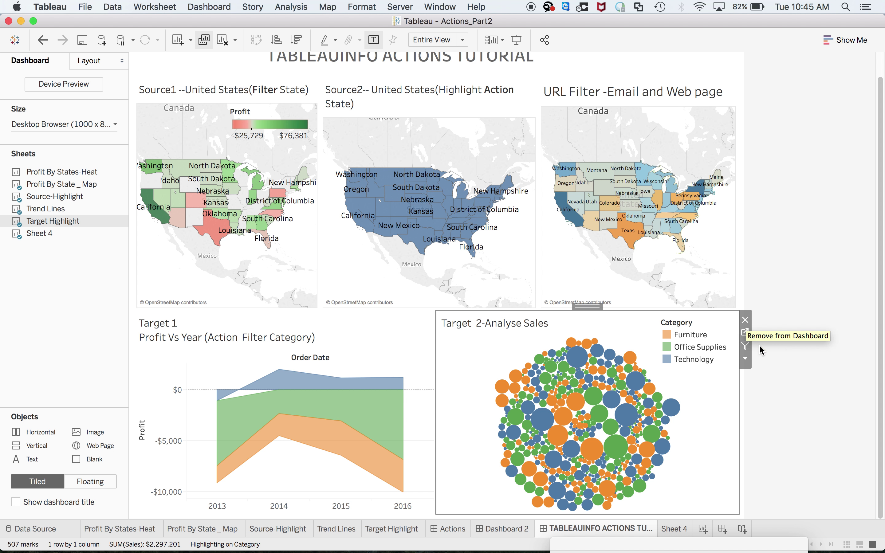
pyautogui.click(745, 359)
pyautogui.click(711, 324)
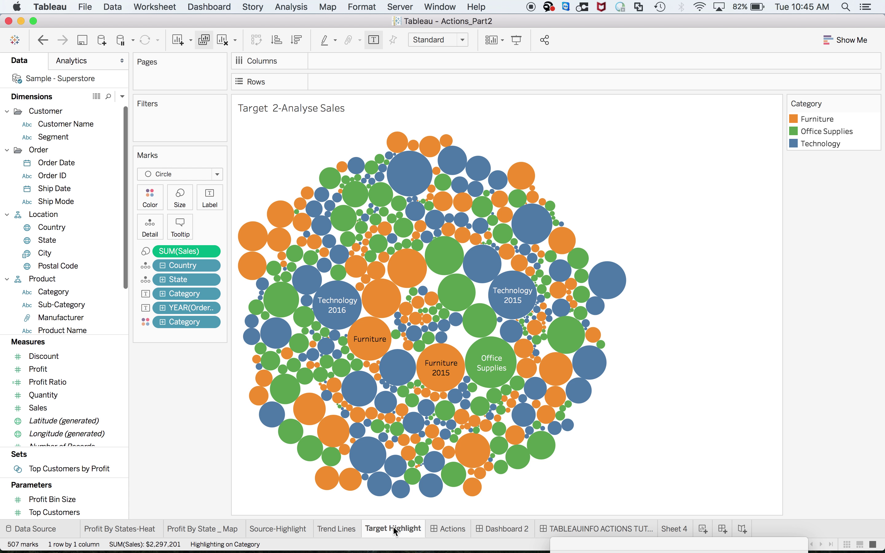
pyautogui.moveTo(395, 531)
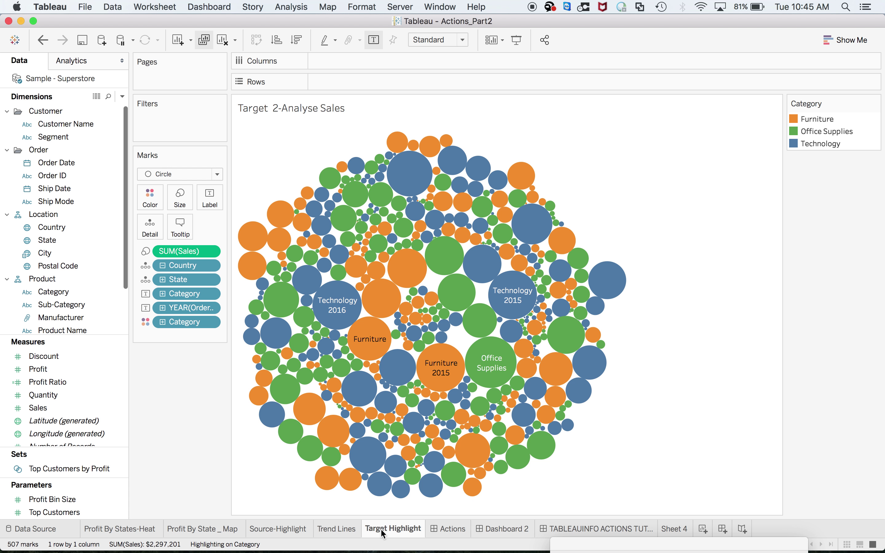
# - Color the map on the Profit By State _ Map worksheet by State and enter "carolina" in its State filter
pyautogui.click(139, 531)
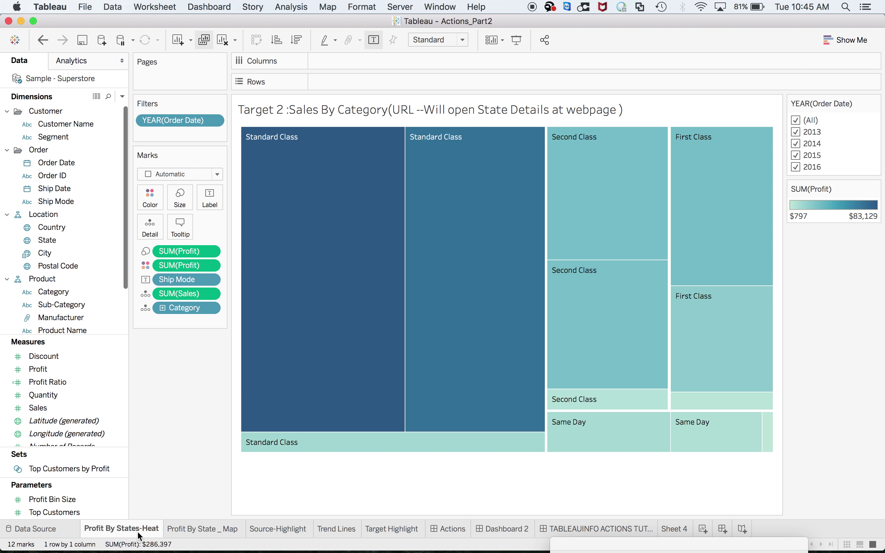
pyautogui.click(182, 533)
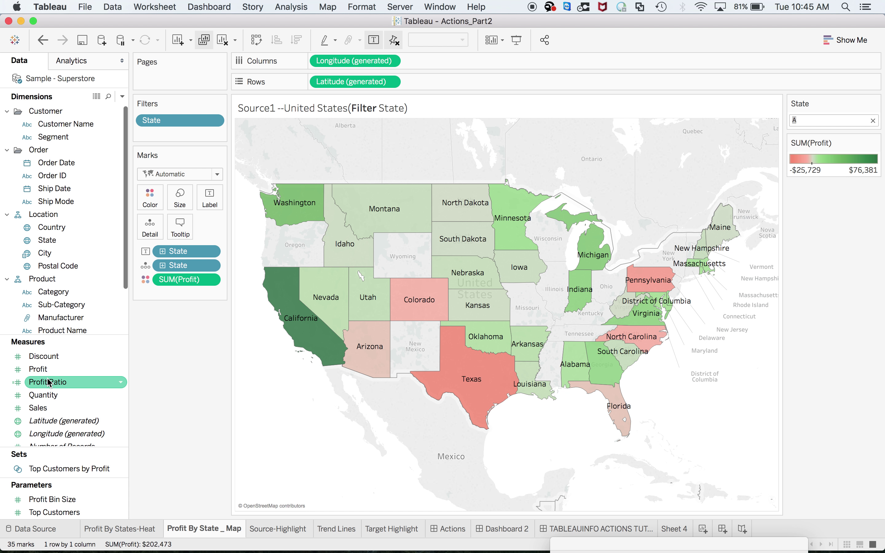
pyautogui.moveTo(47, 240); pyautogui.dragTo(147, 203)
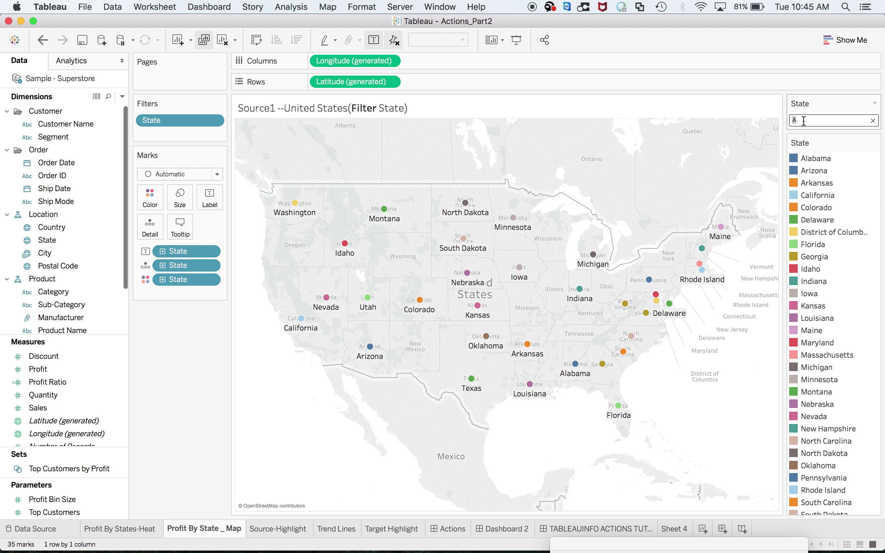
pyautogui.write('carolina')
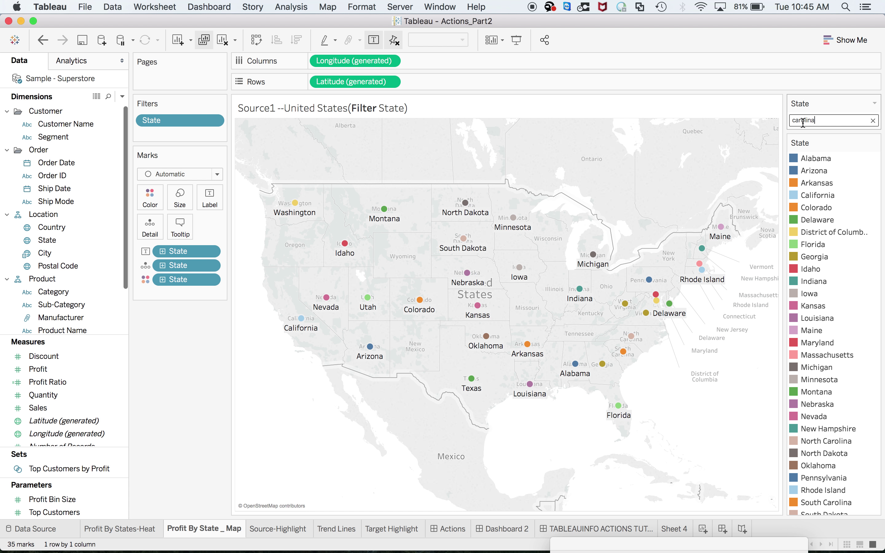
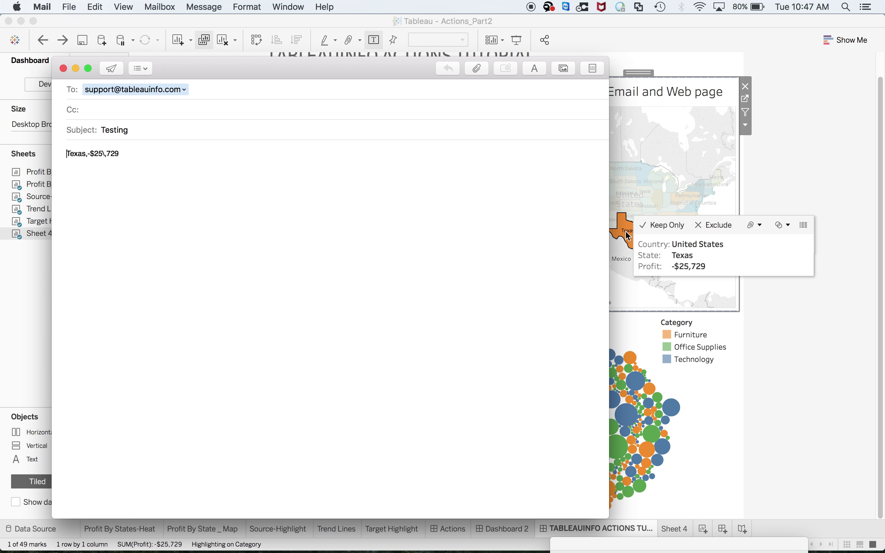
# - Trigger the e-mail action from Texas on the URL Filter map and open the dashboard's Hyperlink_Email action for editing
pyautogui.click(626, 229)
pyautogui.click(209, 6)
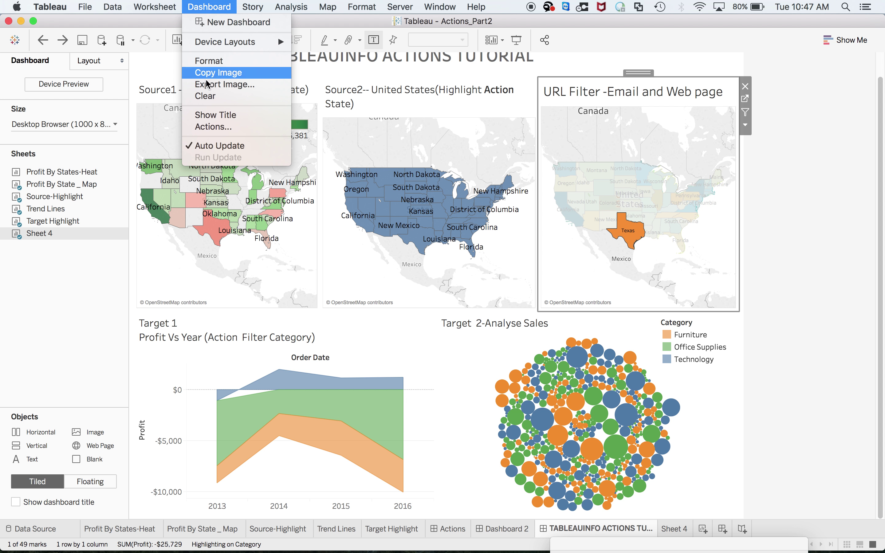
pyautogui.click(210, 130)
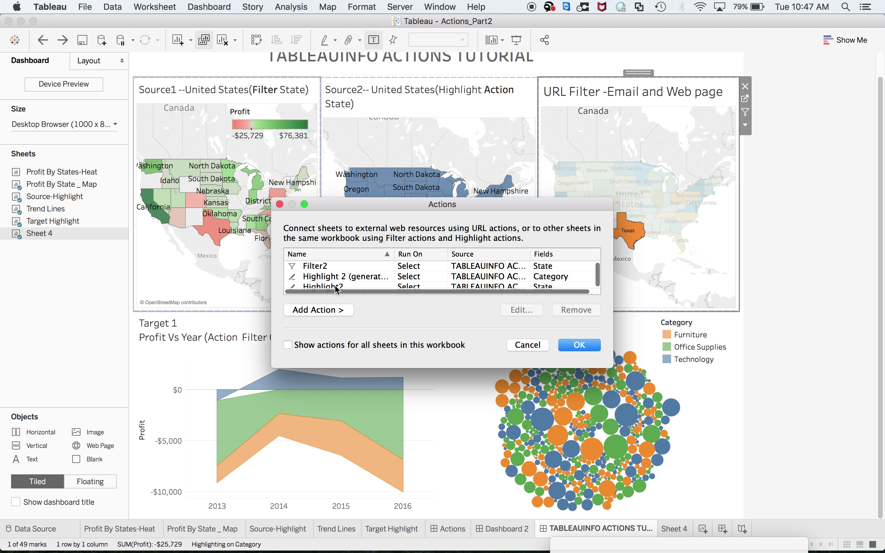
pyautogui.scroll(-1, 336, 286)
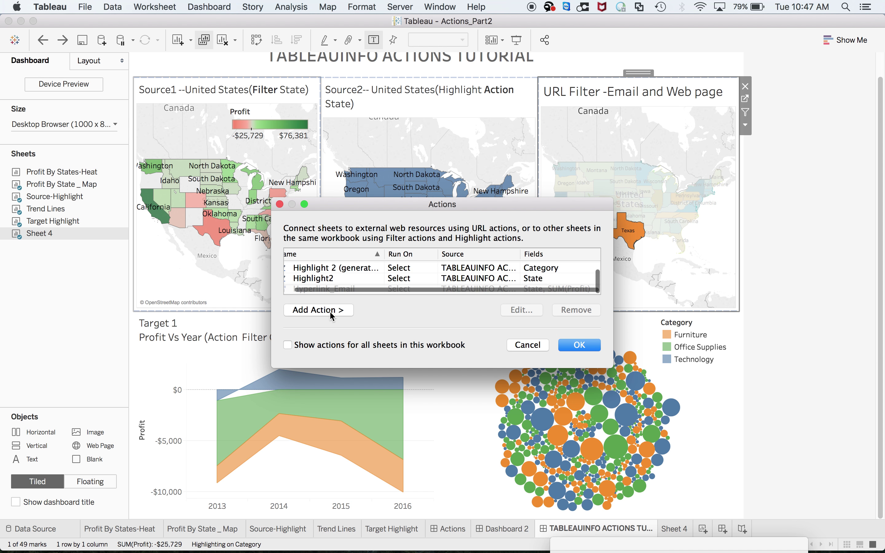
pyautogui.click(343, 312)
pyautogui.click(322, 331)
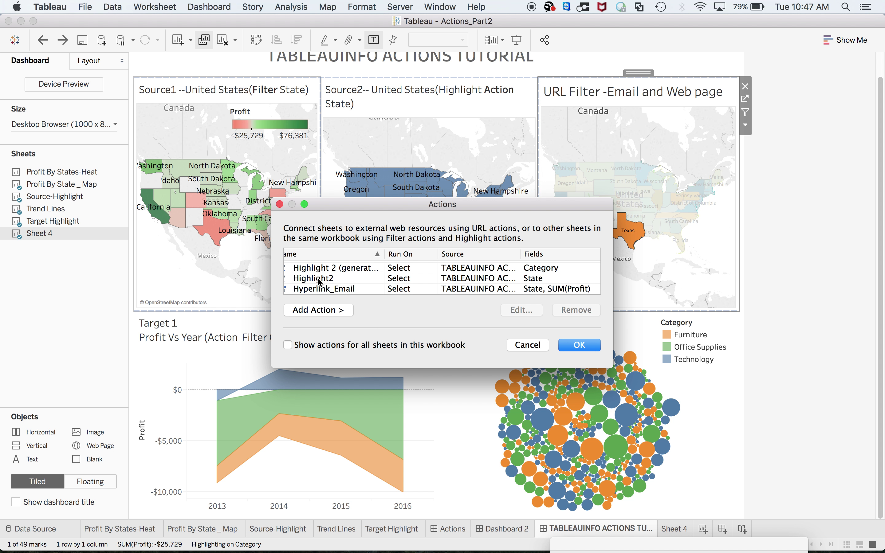
pyautogui.hscroll(-2, 320, 283)
pyautogui.click(329, 289)
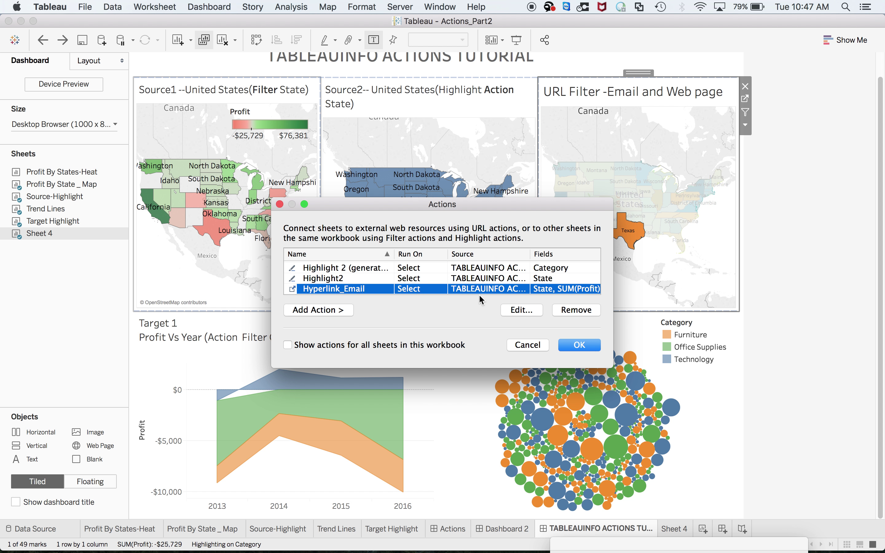
pyautogui.click(509, 311)
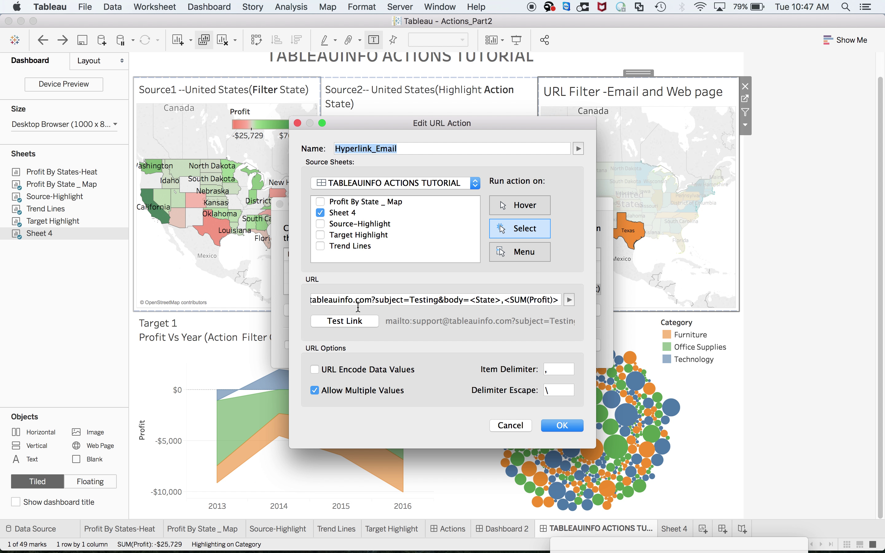
# - Examine the mailto prefix, recipient, subject and body parts of the Hyperlink_Email URL, and the fields available for insertion
pyautogui.click(333, 295)
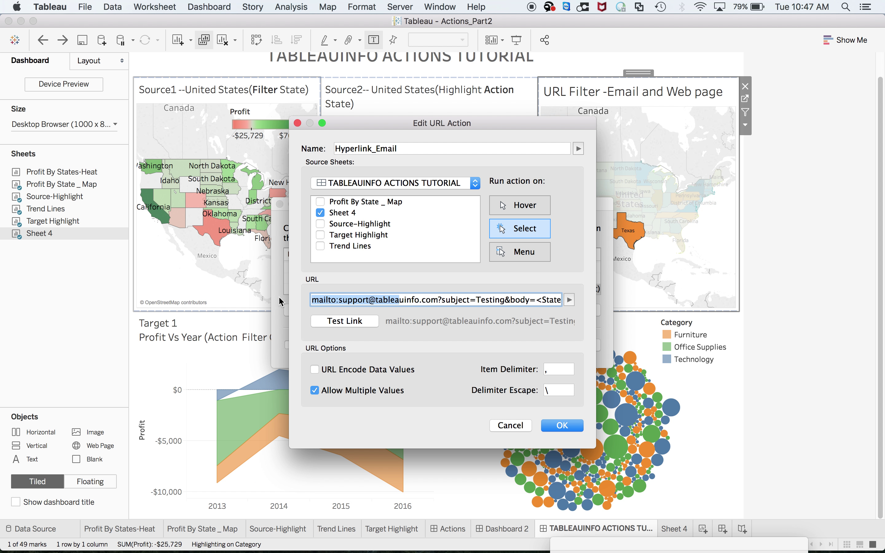
pyautogui.click(353, 297)
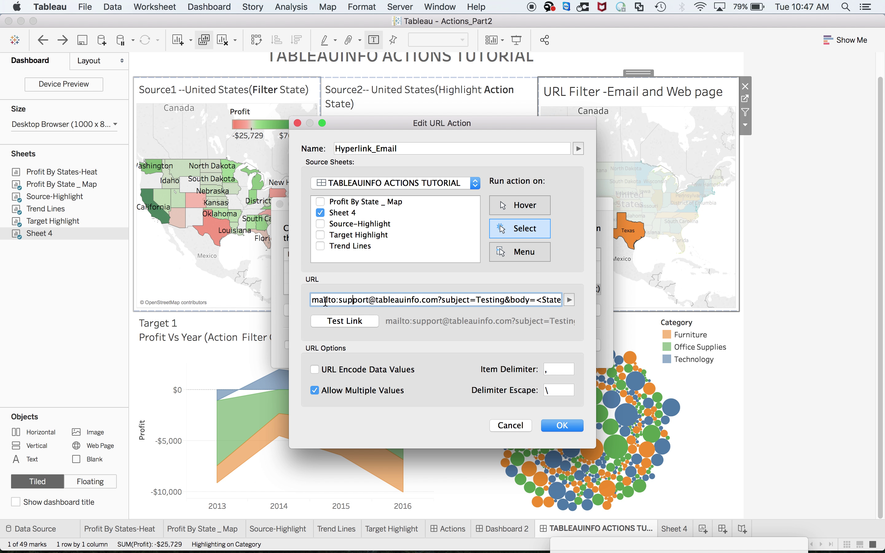
pyautogui.doubleClick(339, 301)
pyautogui.moveTo(377, 302); pyautogui.dragTo(441, 298)
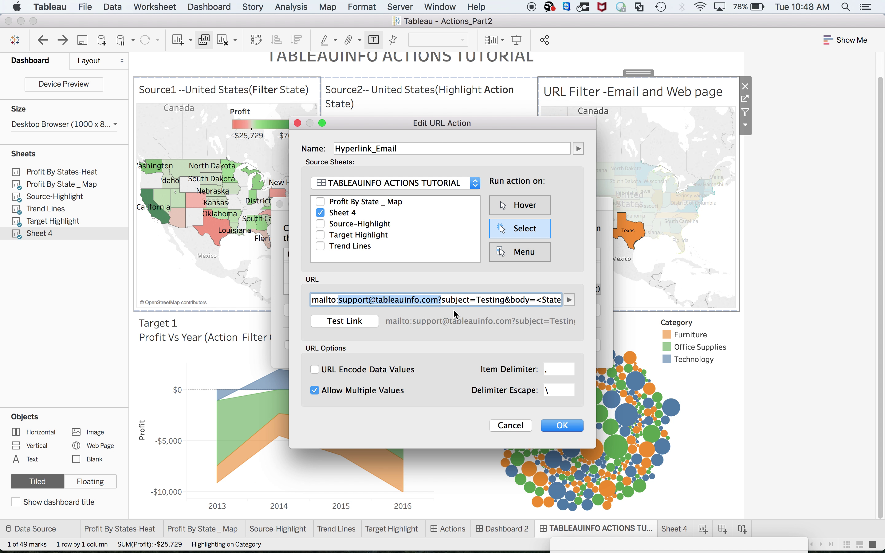
pyautogui.click(441, 299)
pyautogui.moveTo(442, 302); pyautogui.dragTo(572, 298)
pyautogui.click(507, 303)
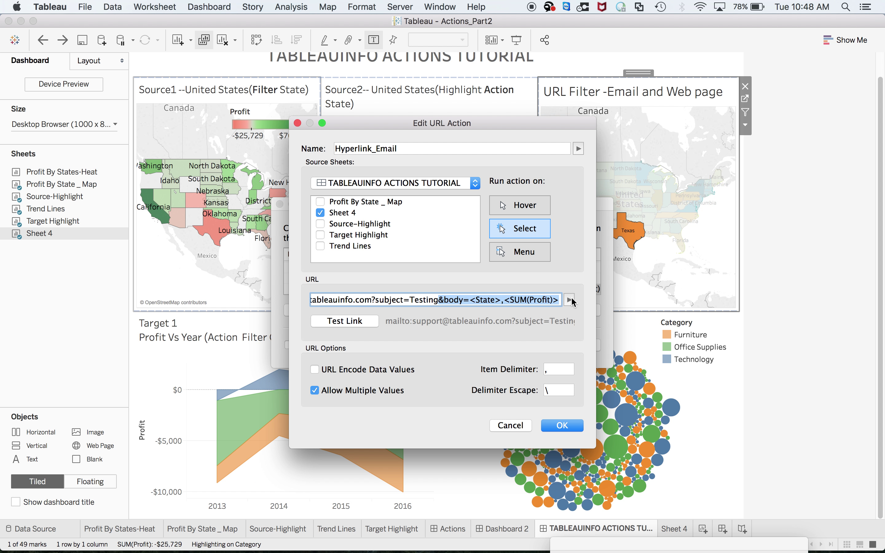
pyautogui.click(569, 300)
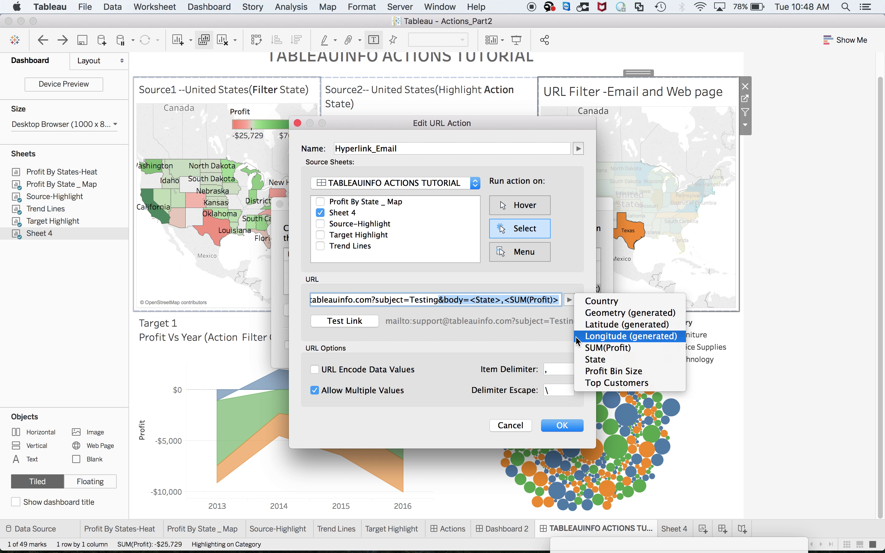
pyautogui.click(536, 325)
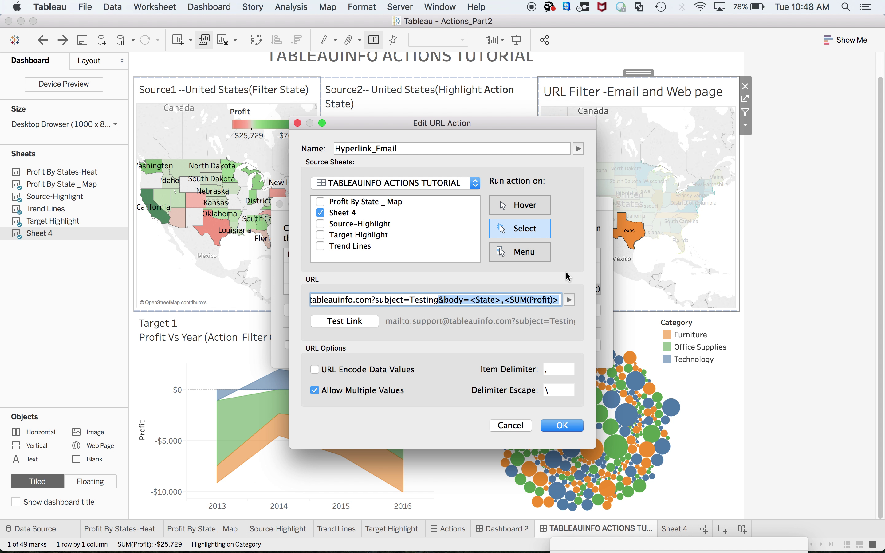
# - Test the action's mailto link, close the generated test e-mail and discard the Texas message without saving a draft
pyautogui.click(346, 323)
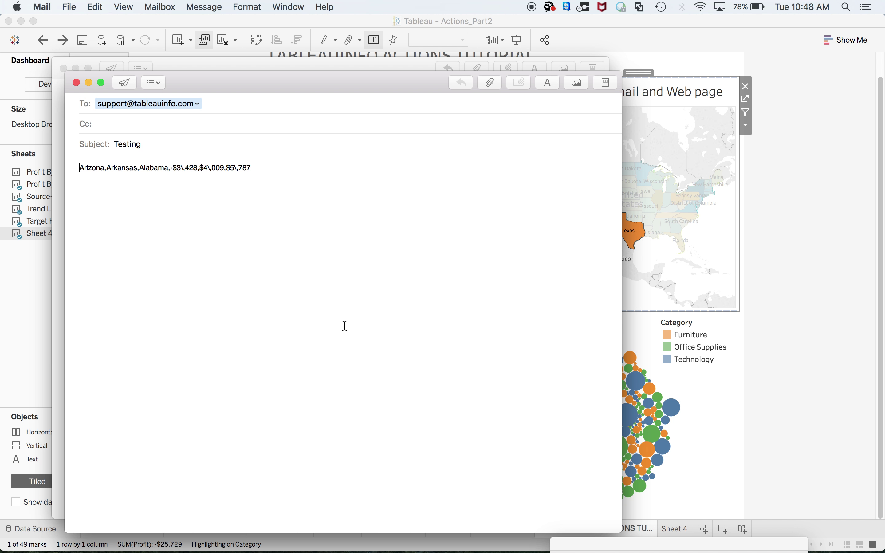
pyautogui.click(76, 83)
pyautogui.click(303, 156)
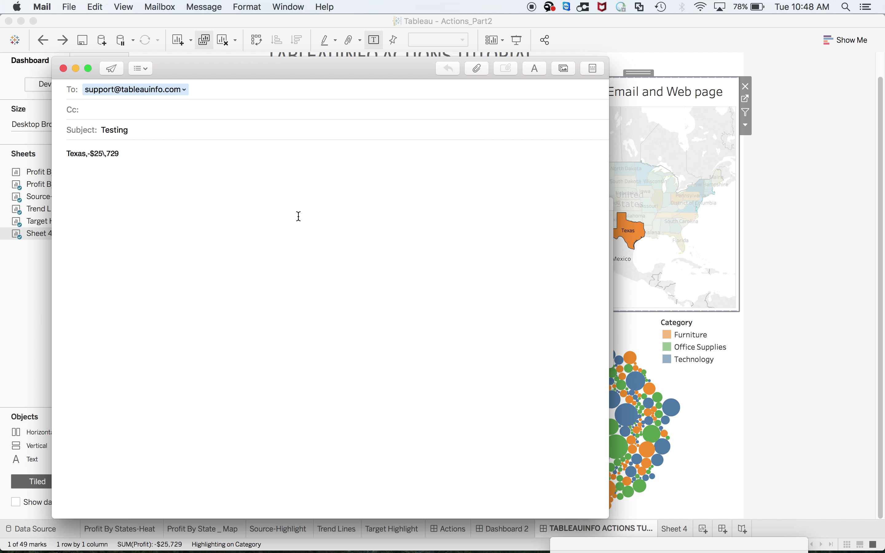
pyautogui.click(63, 69)
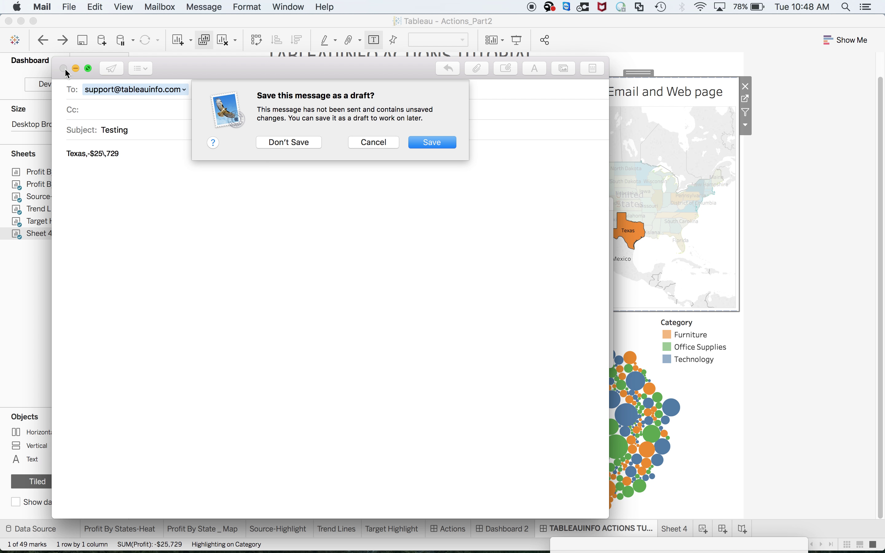
pyautogui.click(282, 147)
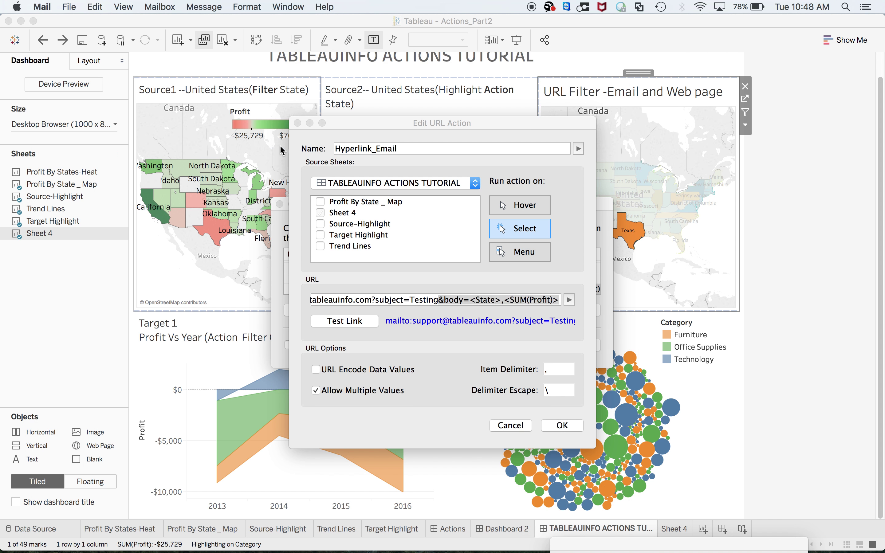
# - Switch to Safari and search the web for "united states information" in a new tab
pyautogui.click(416, 301)
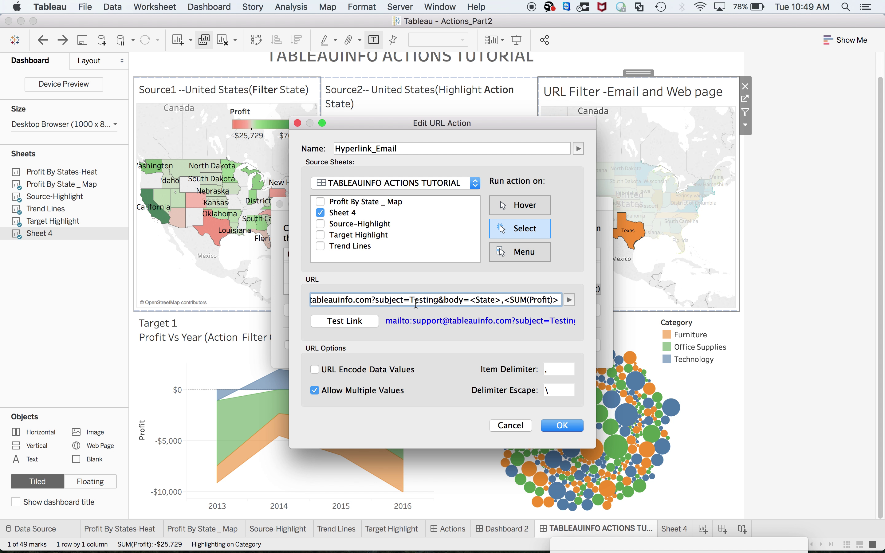
pyautogui.press('super+Tab')
pyautogui.press('super+Tab')
pyautogui.press('super+Tab')
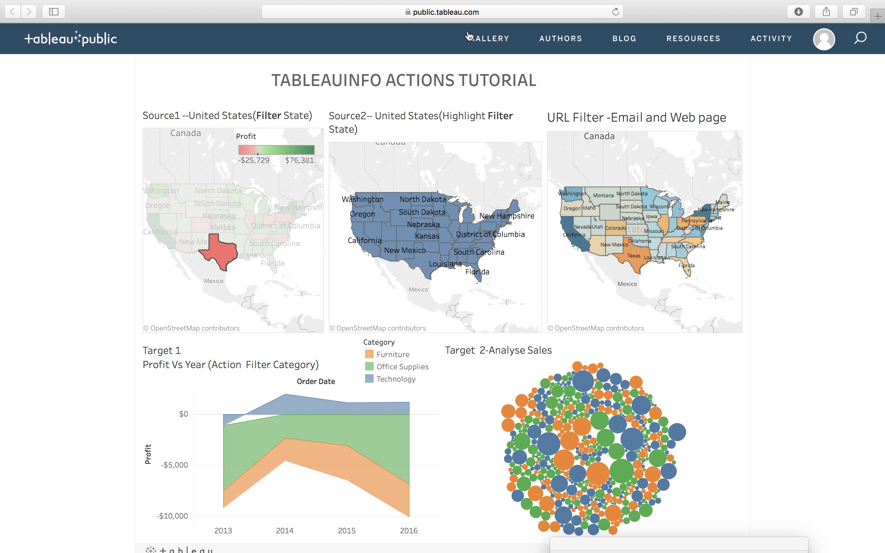
pyautogui.click(878, 16)
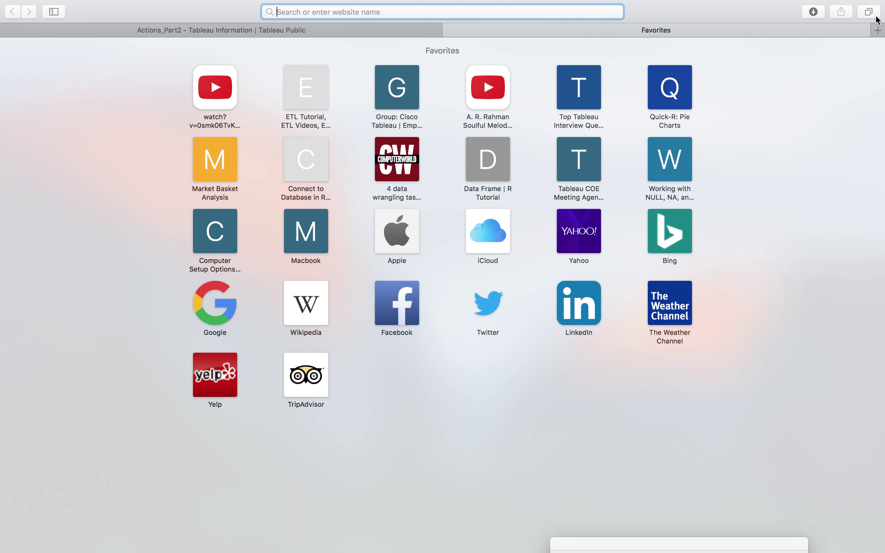
pyautogui.write('unite')
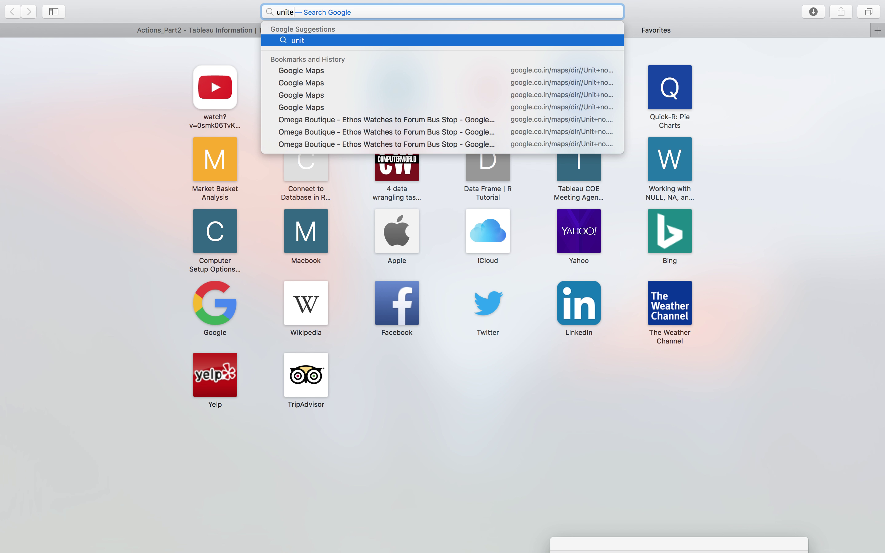
pyautogui.write('d states')
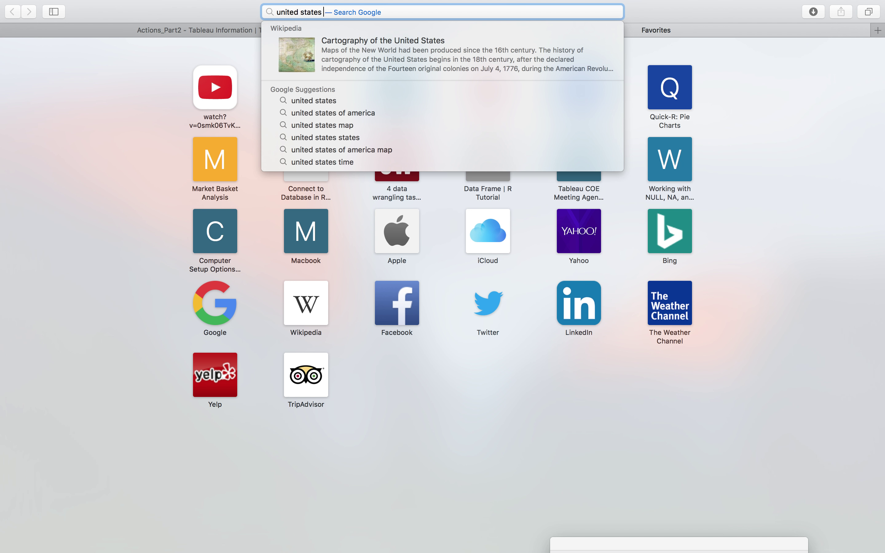
pyautogui.write(' informa')
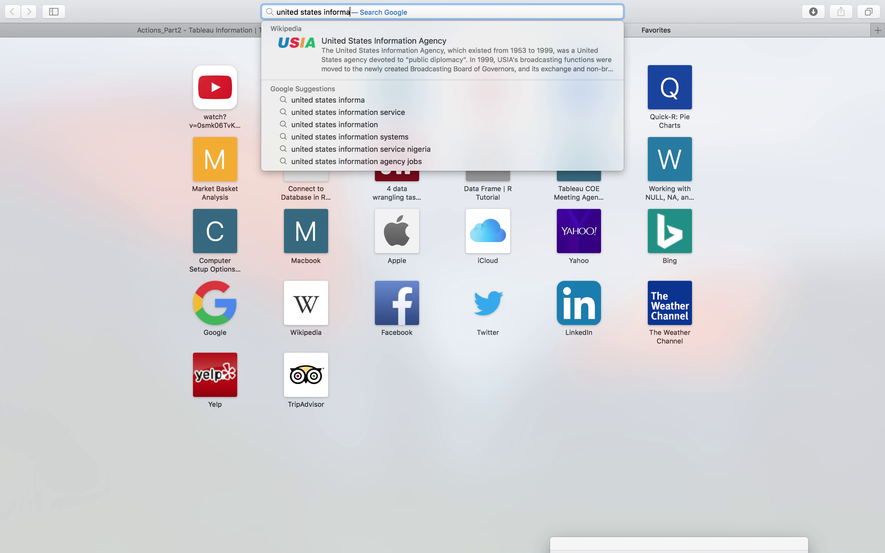
pyautogui.write('tion')
pyautogui.press('Return')
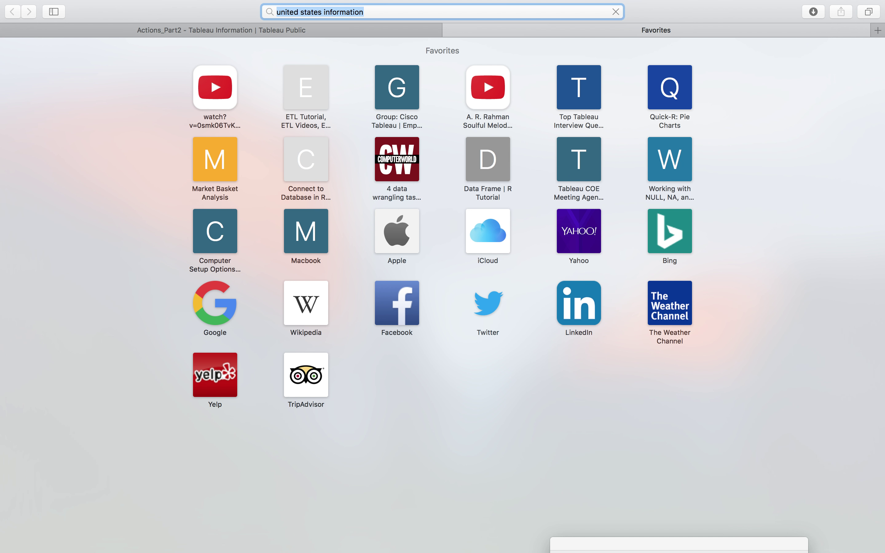
pyautogui.moveTo(842, 2)
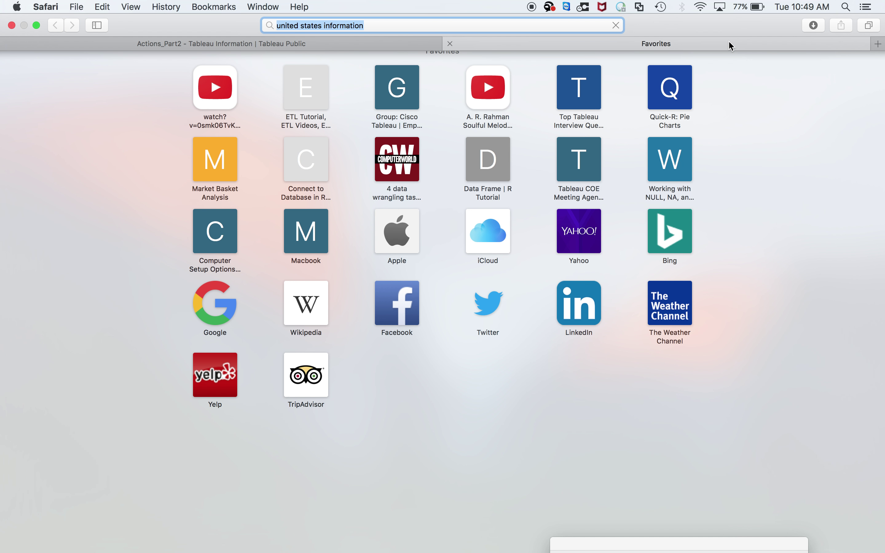
pyautogui.press('Return')
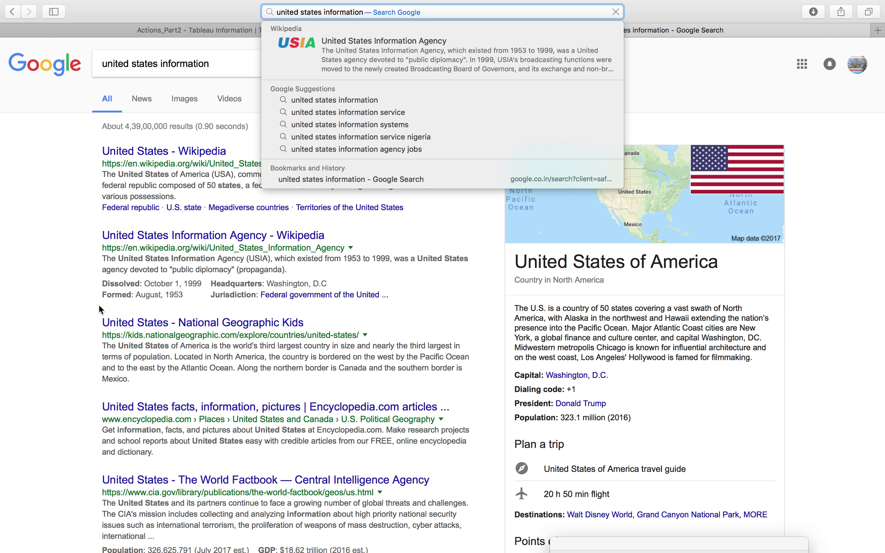
# - Refine the Google search to "united states statistics information"
pyautogui.click(61, 320)
pyautogui.scroll(-8, 61, 321)
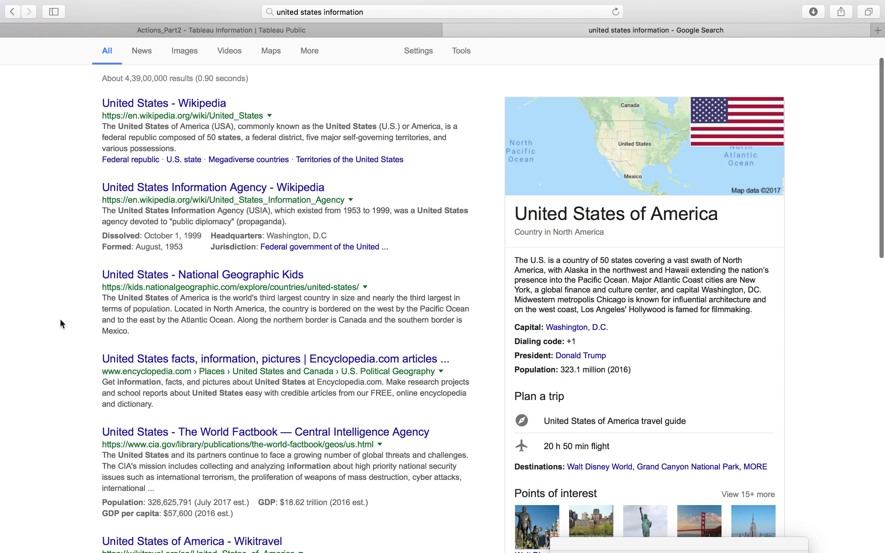
pyautogui.scroll(8, 59, 319)
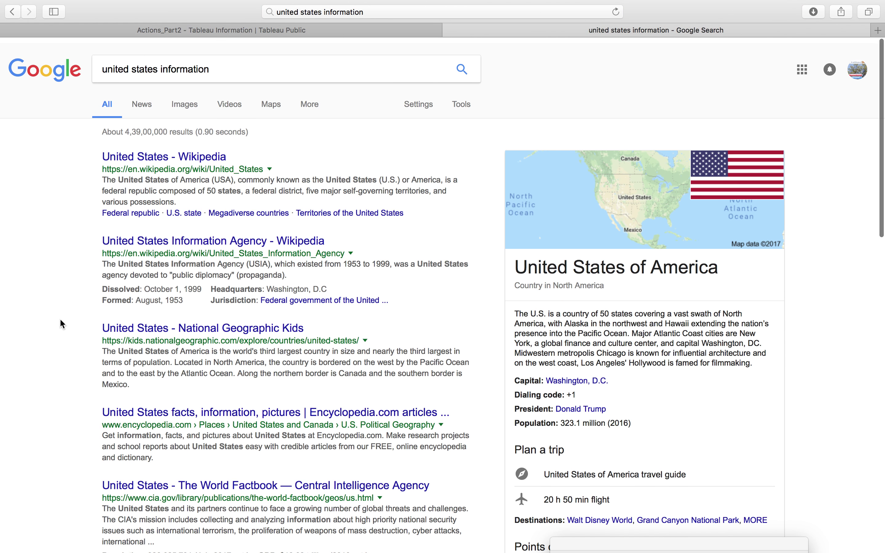
pyautogui.click(162, 64)
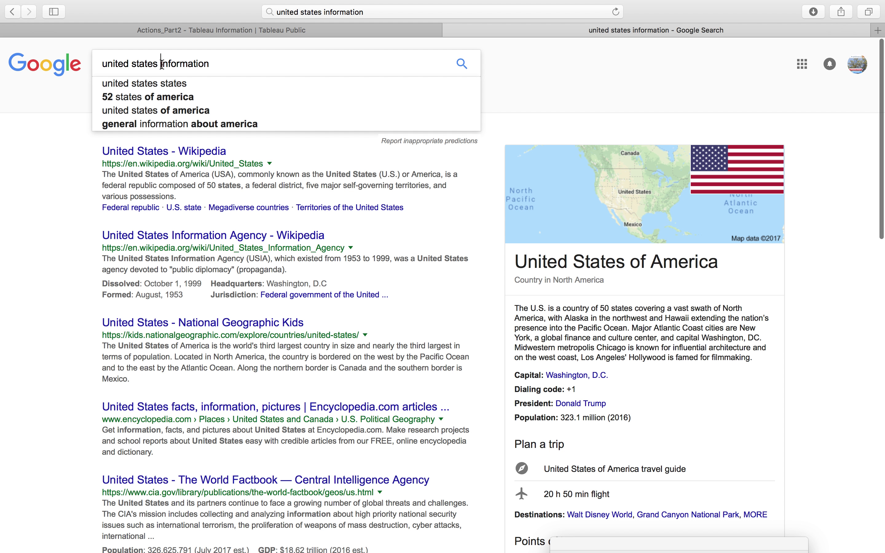
pyautogui.write('stat')
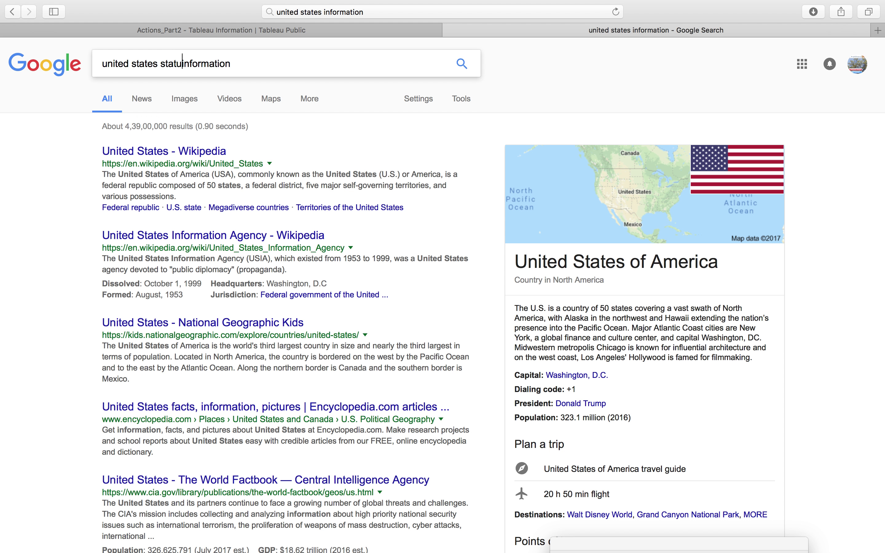
pyautogui.write('istics')
pyautogui.press('Return')
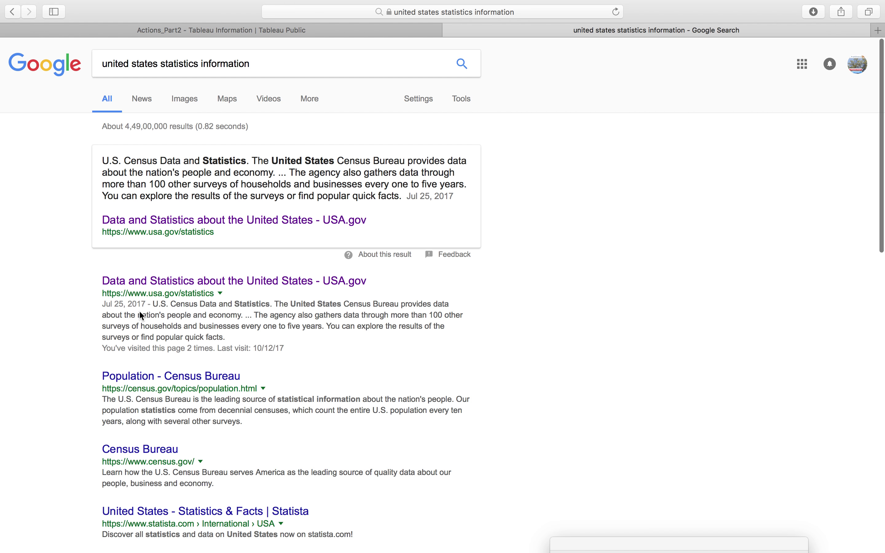
# - Look through the search results for a website with statistics on the individual US states
pyautogui.scroll(-2, 139, 311)
pyautogui.scroll(-10, 140, 311)
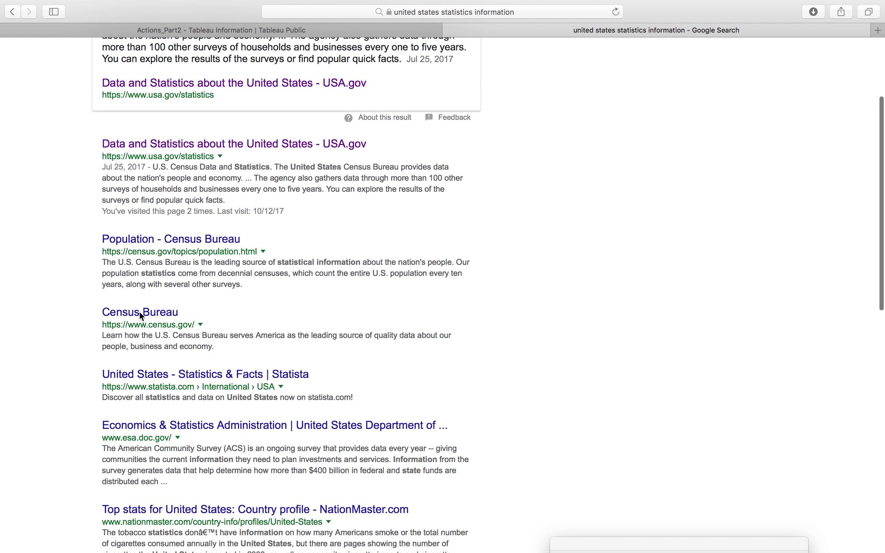
pyautogui.scroll(-7, 142, 317)
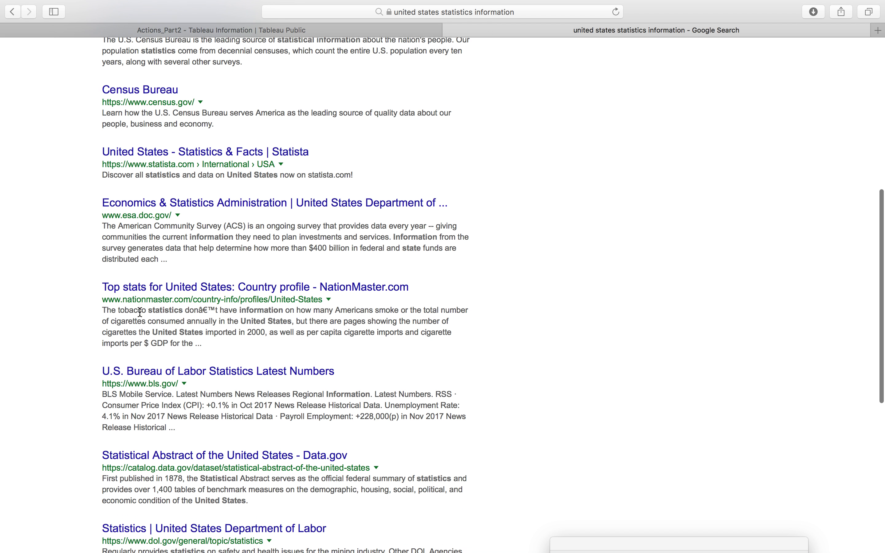
pyautogui.scroll(-7, 142, 316)
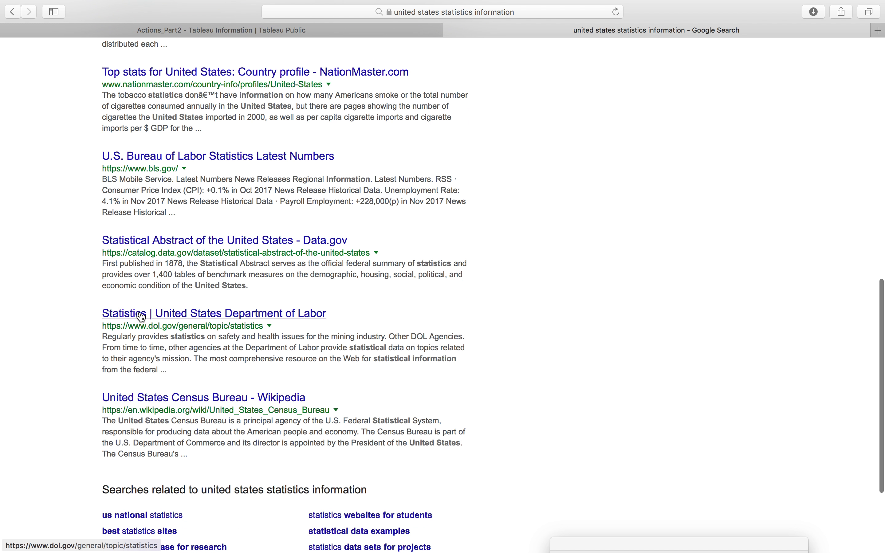
pyautogui.scroll(20, 142, 317)
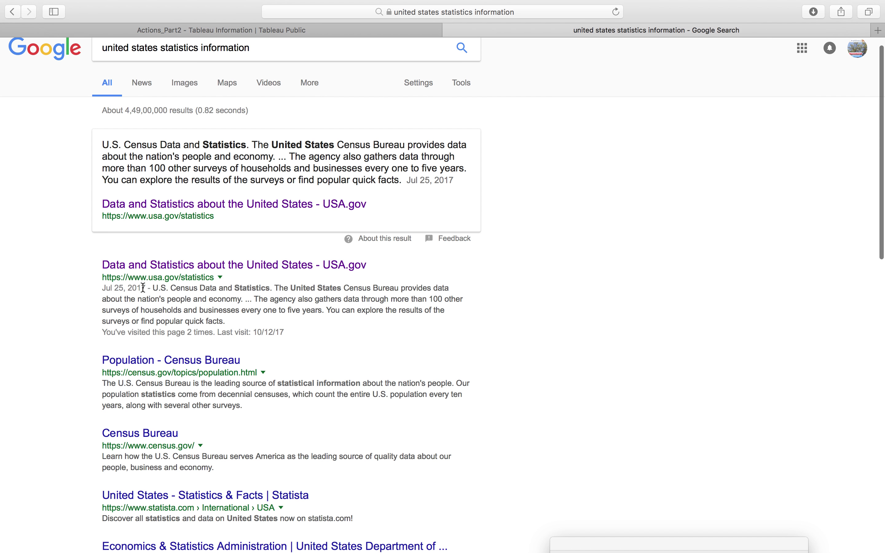
pyautogui.scroll(-1, 145, 292)
pyautogui.scroll(-1, 145, 290)
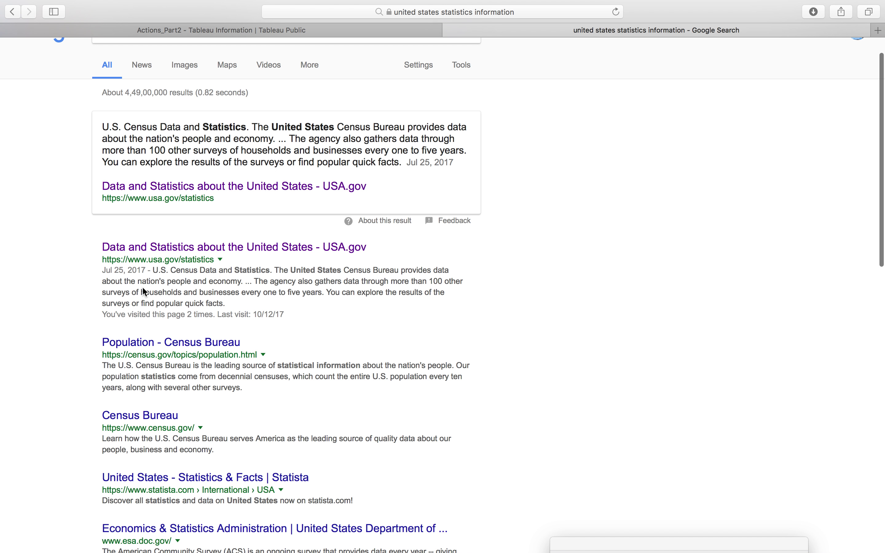
pyautogui.scroll(2, 142, 287)
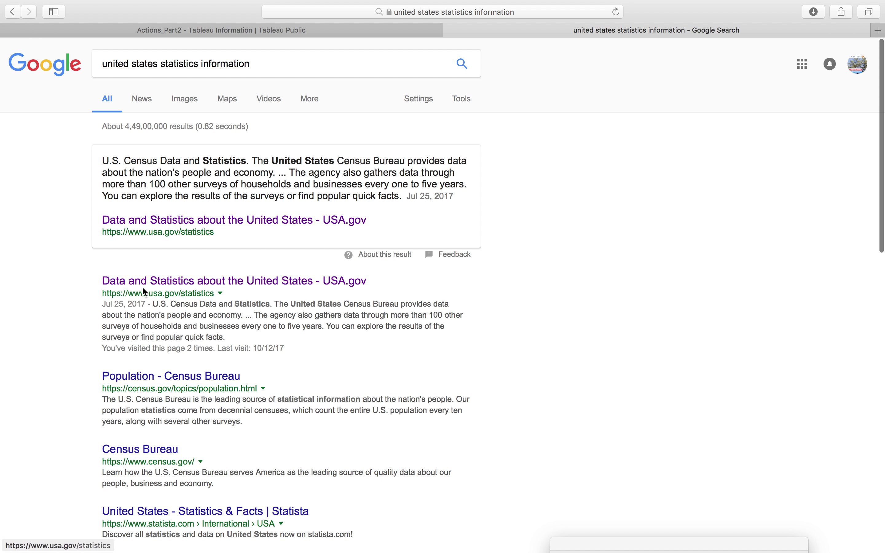
pyautogui.scroll(-12, 128, 191)
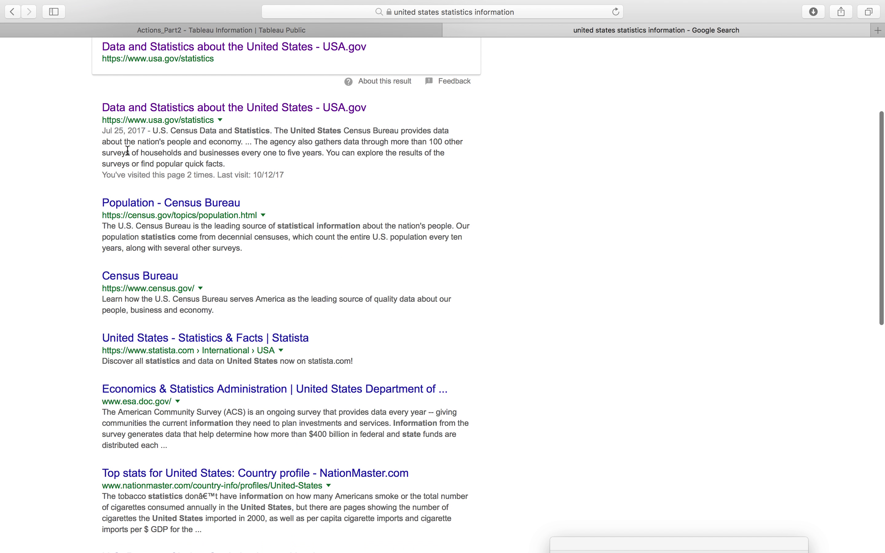
pyautogui.scroll(-10, 129, 150)
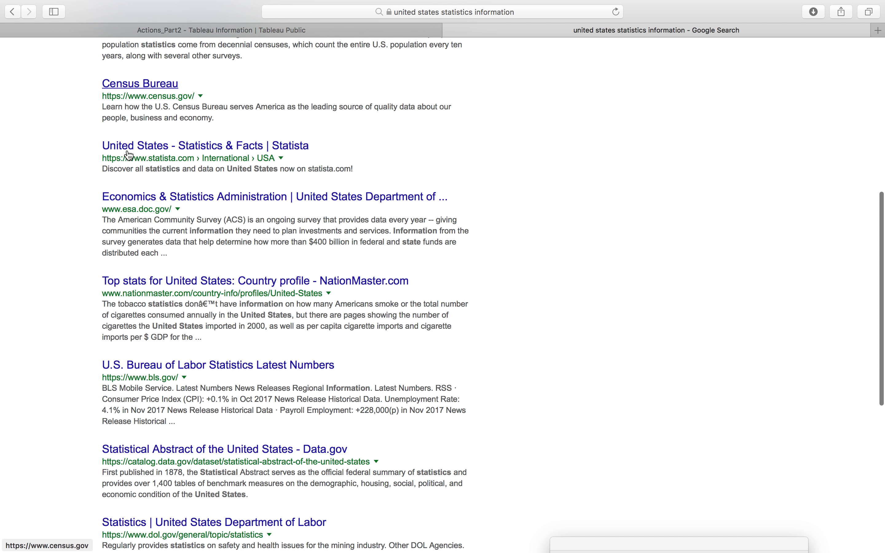
pyautogui.scroll(-7, 127, 149)
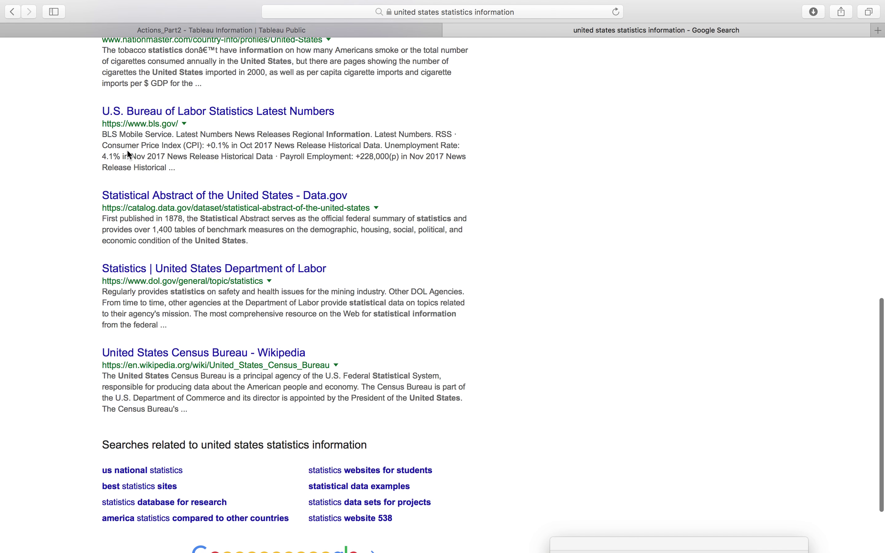
pyautogui.scroll(18, 127, 149)
pyautogui.scroll(13, 127, 150)
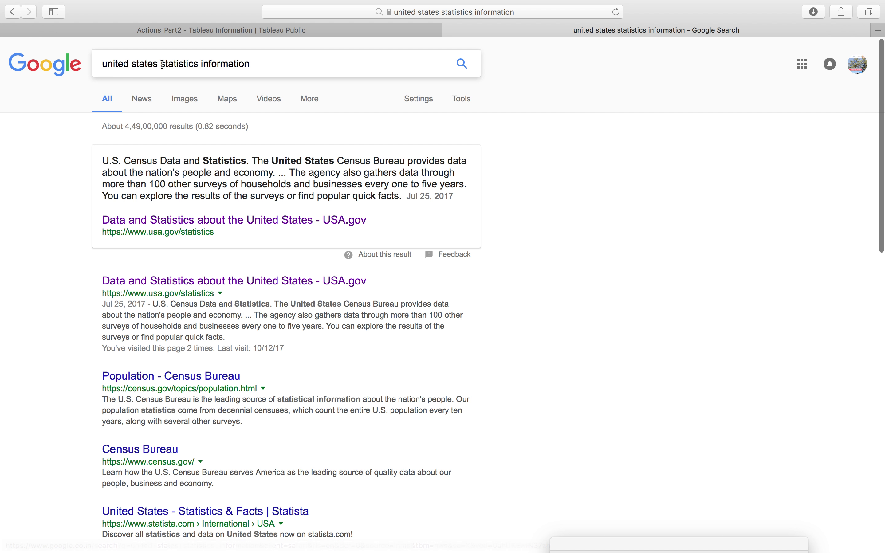
# - Search for "50 united states statistics information" and open the Infoplease result on the 50 states
pyautogui.tripleClick(103, 67)
pyautogui.click(103, 67)
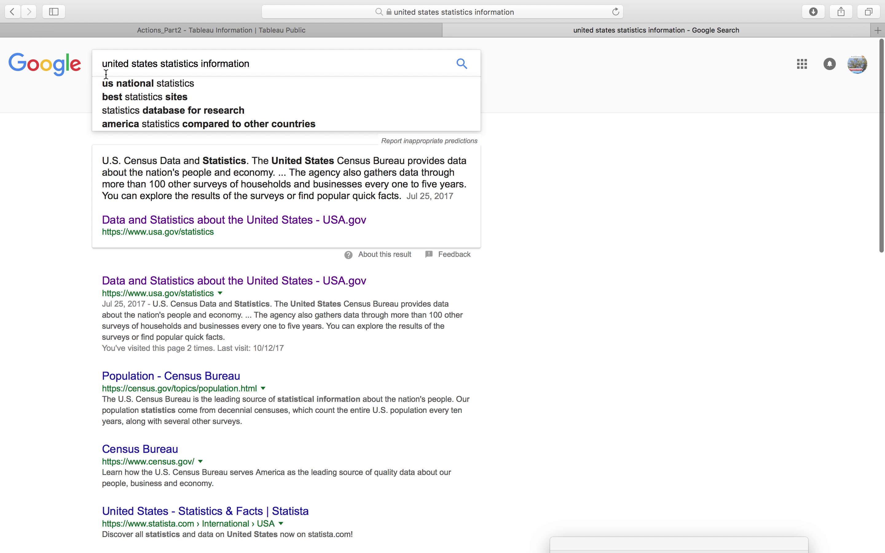
pyautogui.write('50')
pyautogui.press('Return')
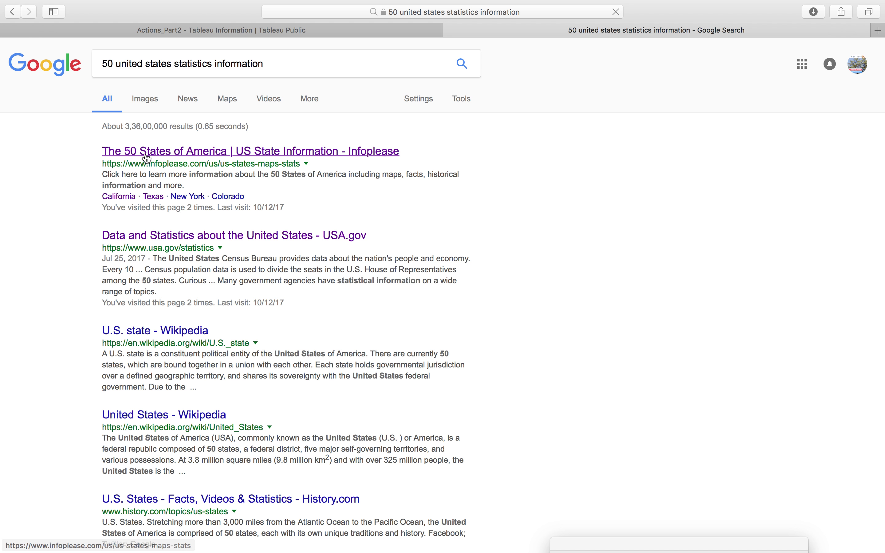
pyautogui.click(148, 157)
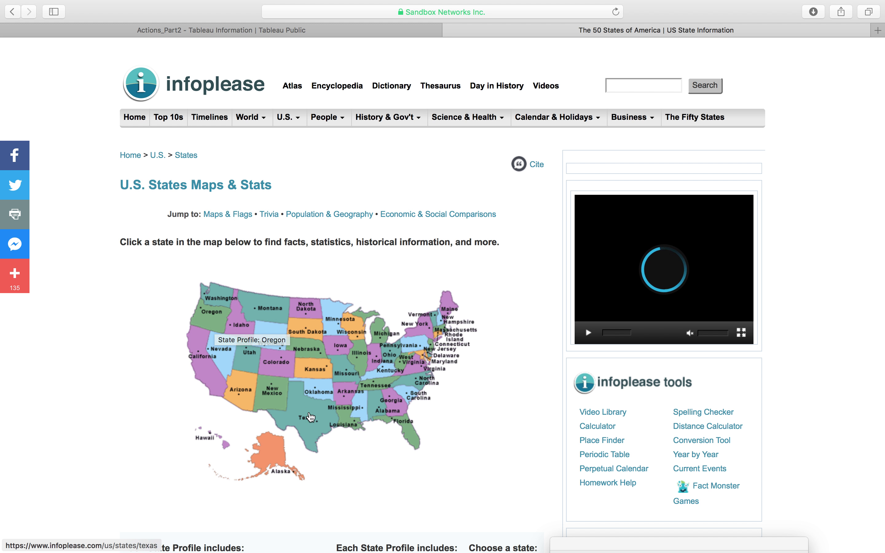
# - Open the Texas profile from the Infoplease states map and copy its web address
pyautogui.click(312, 425)
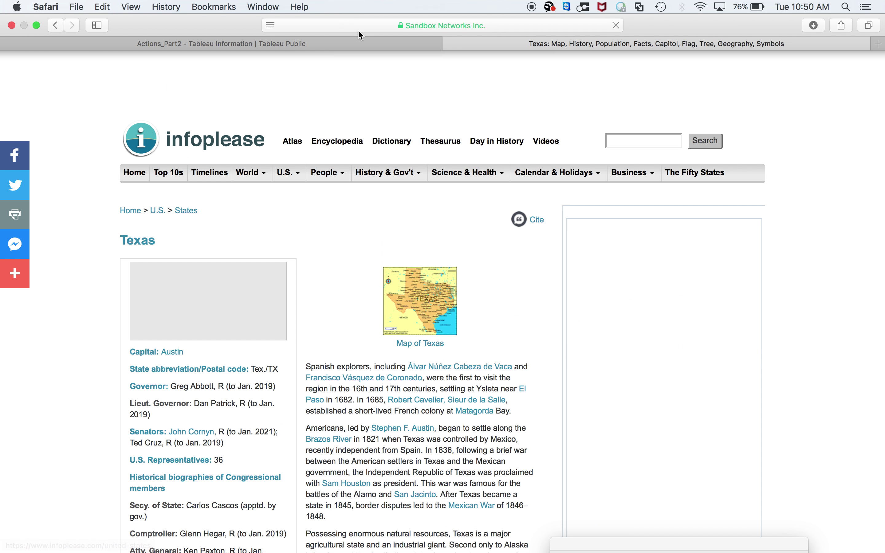
pyautogui.click(401, 25)
pyautogui.click(586, 140)
pyautogui.click(475, 27)
pyautogui.press('super+c')
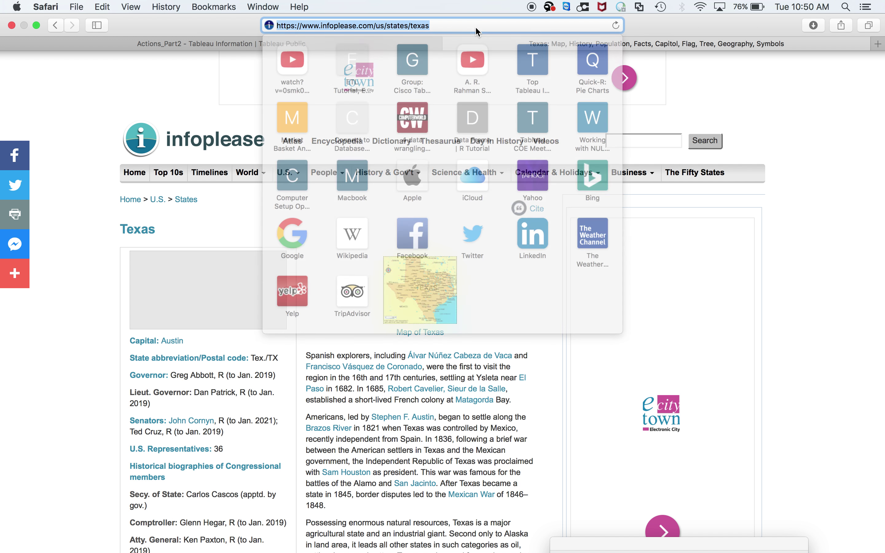
pyautogui.press('super+Tab')
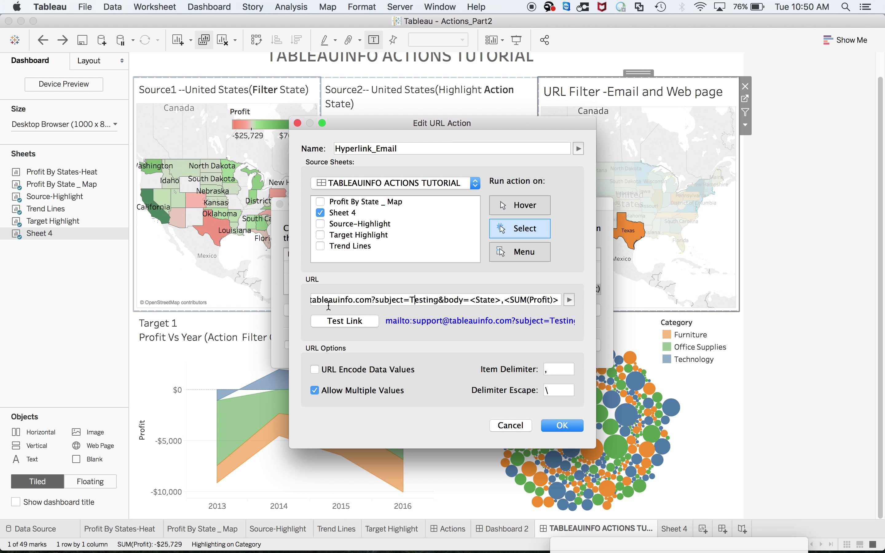
pyautogui.click(328, 306)
pyautogui.press('super+a')
pyautogui.press('BackSpace')
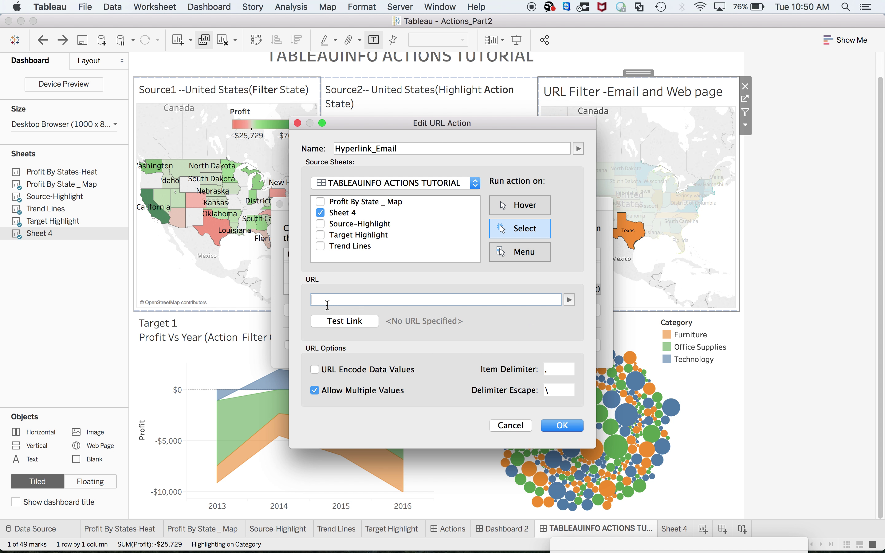
pyautogui.press('super+v')
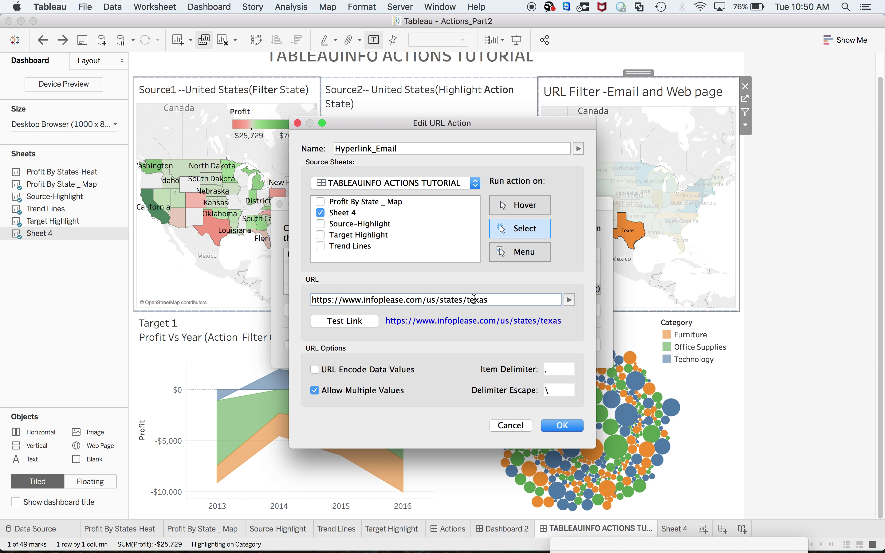
# - Replace "texas" at the end of the action's URL with the State field and accept the edited action
pyautogui.press('BackSpace')
pyautogui.press('BackSpace')
pyautogui.press('BackSpace')
pyautogui.press('BackSpace')
pyautogui.press('BackSpace')
pyautogui.click(570, 300)
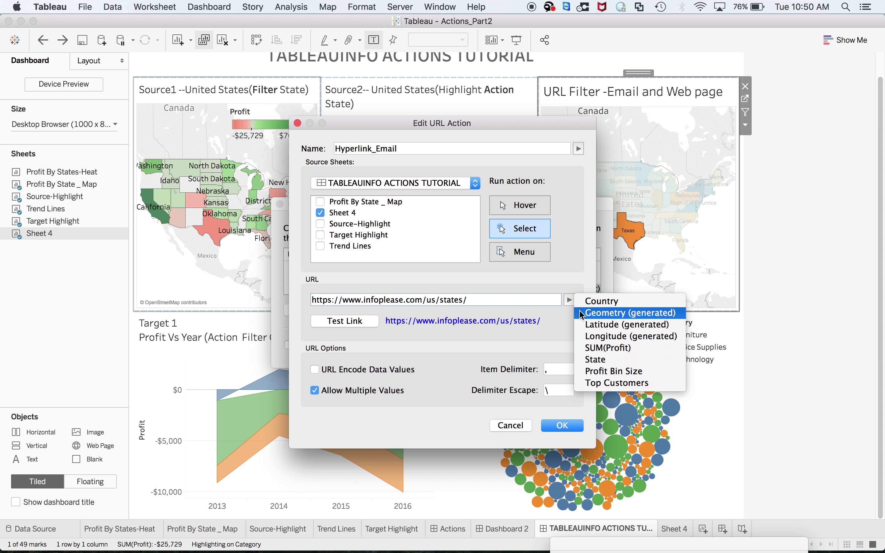
pyautogui.click(600, 360)
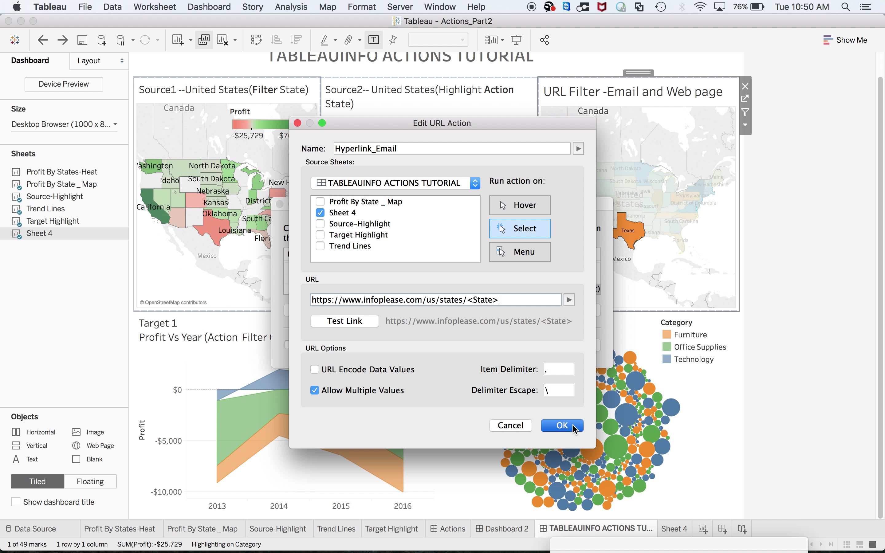
pyautogui.click(574, 427)
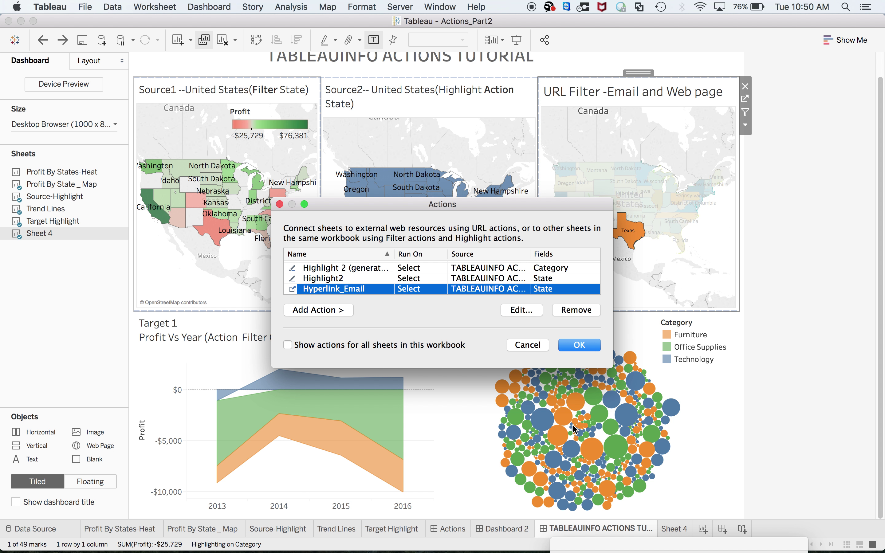
# - Accept the dashboard actions and select Texas on the URL Filter map to test its Infoplease web page link
pyautogui.click(580, 345)
pyautogui.moveTo(630, 249)
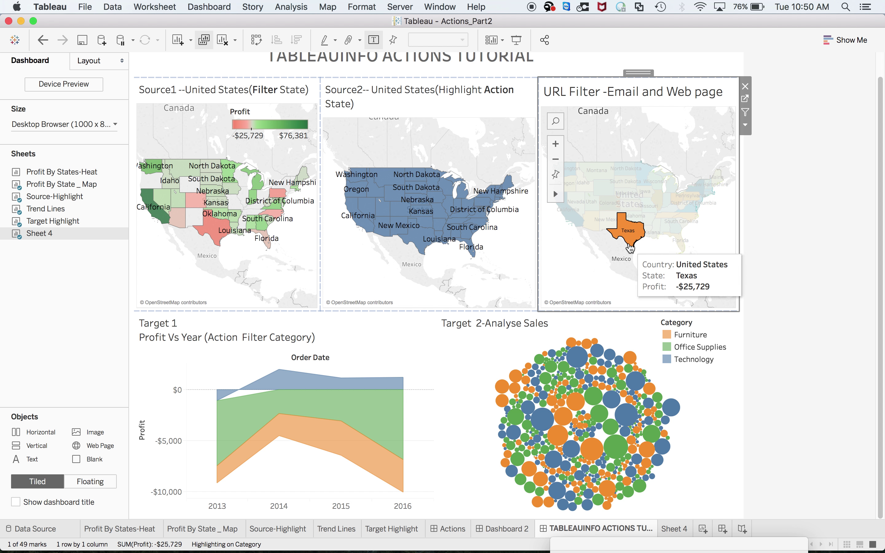
pyautogui.click(630, 245)
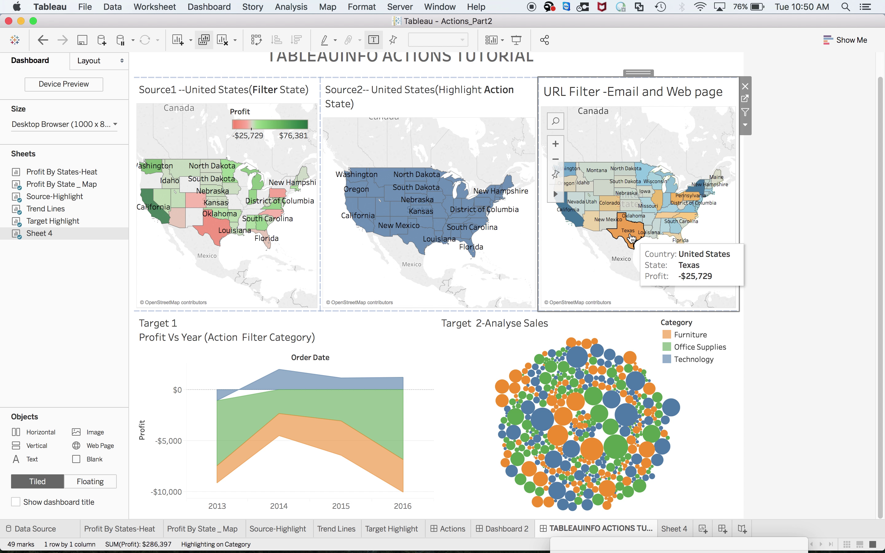
pyautogui.click(631, 238)
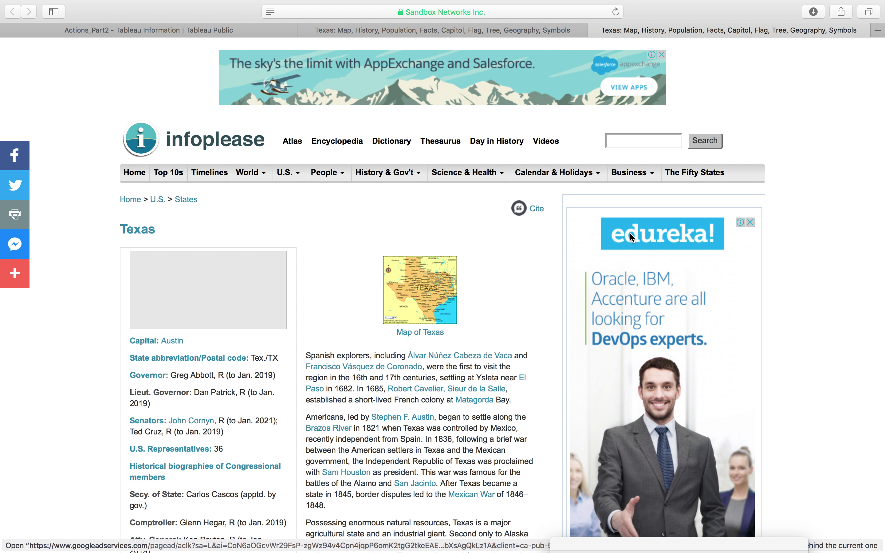
# - Switch to the PowerPoint slide show and review the closing URL Actions slide
pyautogui.press('super+Tab')
pyautogui.press('super+Tab')
pyautogui.press('super+Tab')
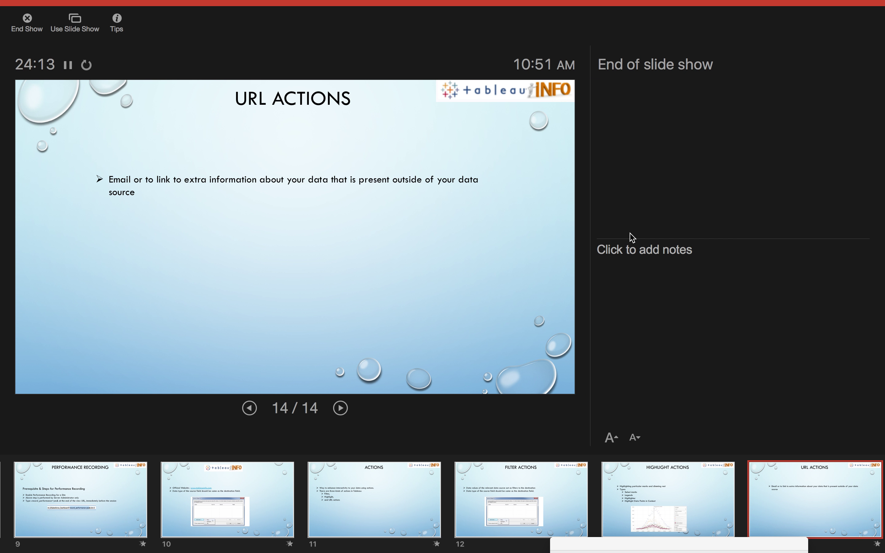
pyautogui.press('Right')
pyautogui.press('Left')
# - Switch back through Tableau to Safari and show the published Actions_Part2 dashboard on Tableau Public
pyautogui.press('super+Tab')
pyautogui.press('super+Tab')
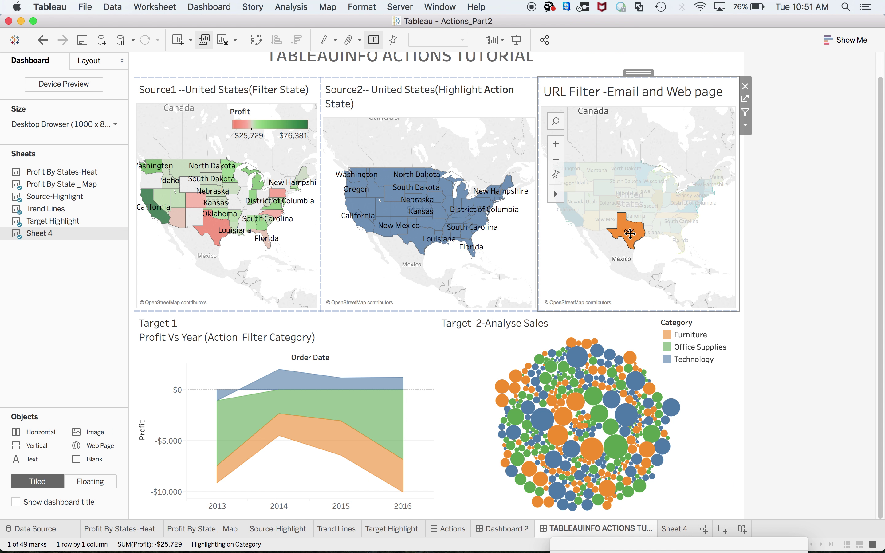
pyautogui.press('super+Tab')
pyautogui.press('super+Tab')
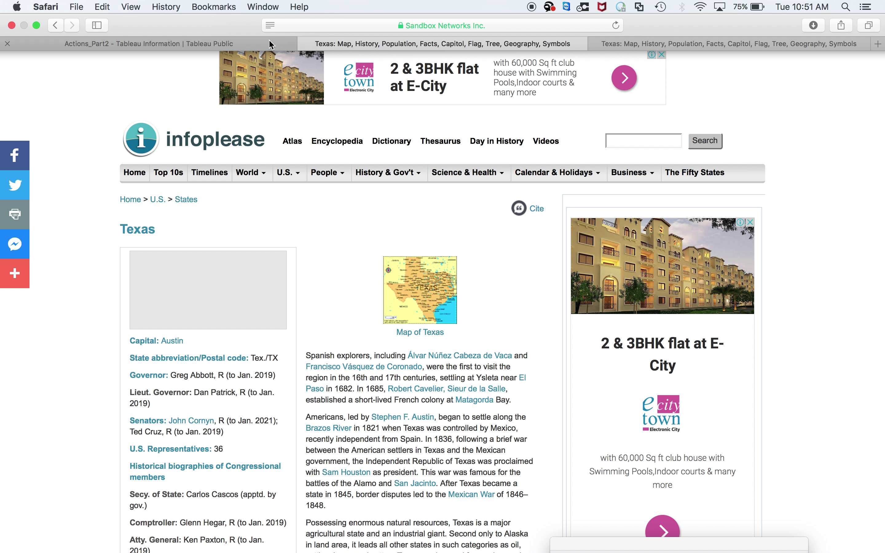
pyautogui.click(270, 43)
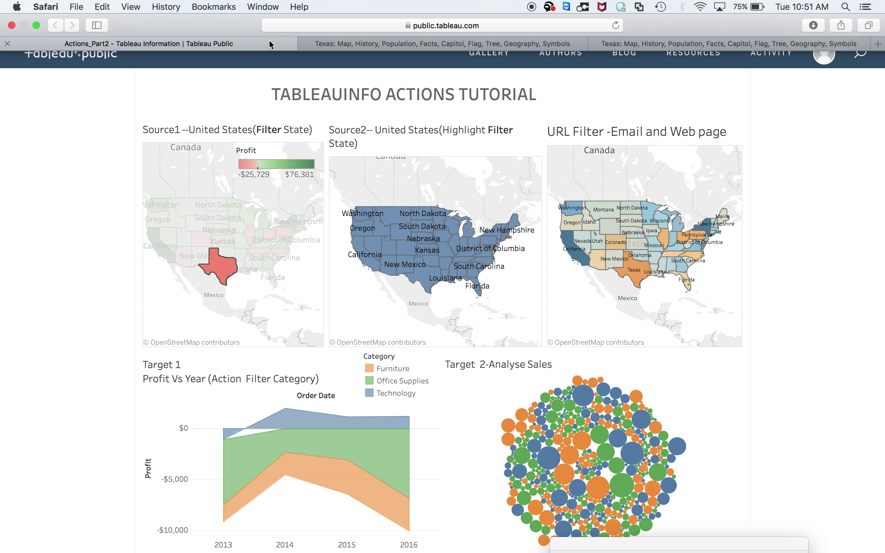
pyautogui.moveTo(631, 549)
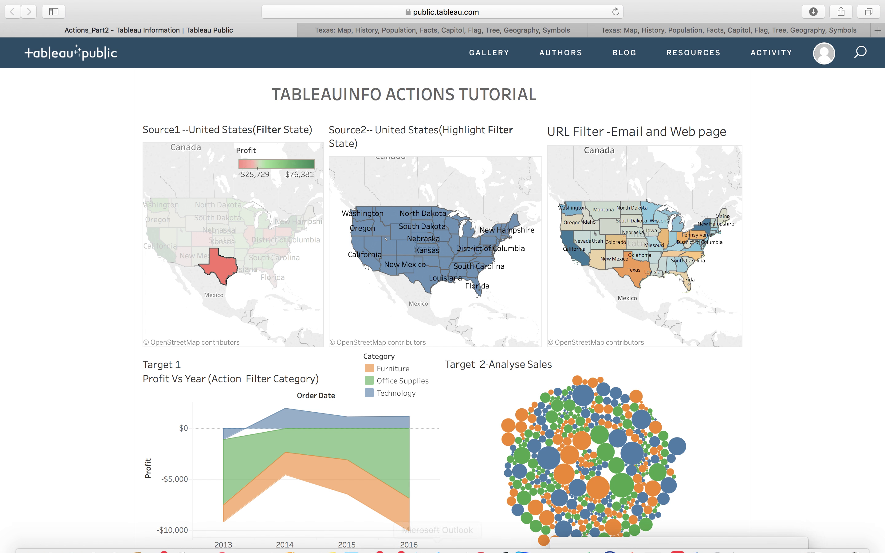
pyautogui.rightClick(721, 542)
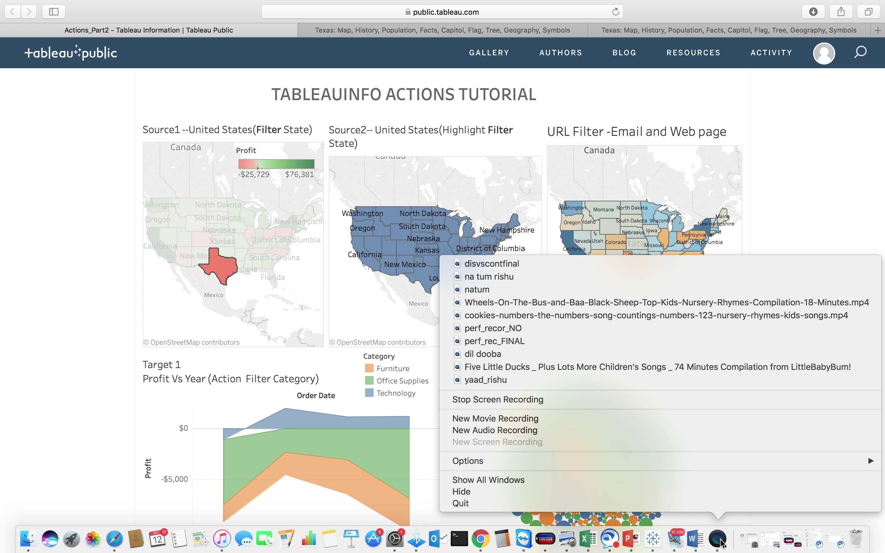